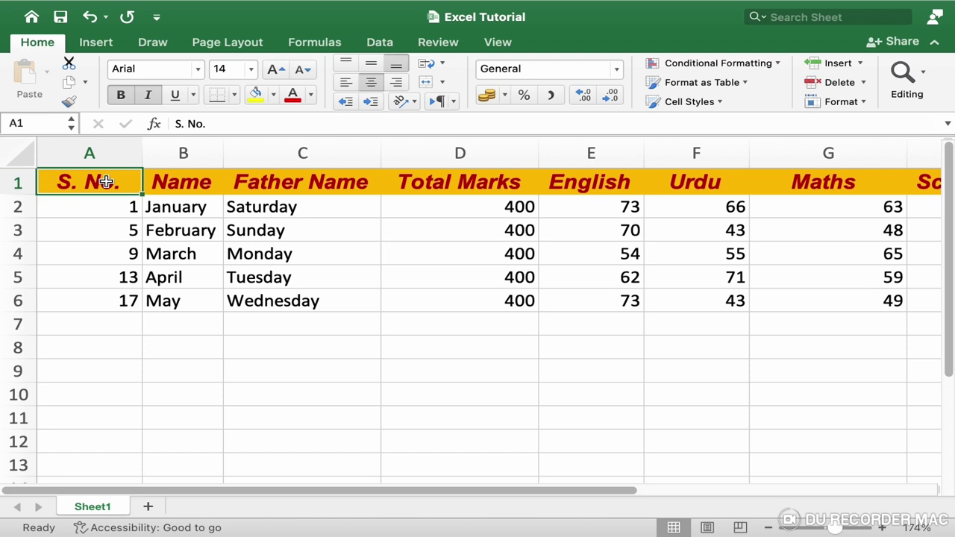
Enter the heading 'Pass/Fail' in cell L1, next to the Average column
{"action": "scroll", "coordinate": [764, 285], "scroll_direction": "right", "scroll_amount": 1}
{"action": "scroll", "coordinate": [765, 285], "scroll_direction": "right", "scroll_amount": 5}
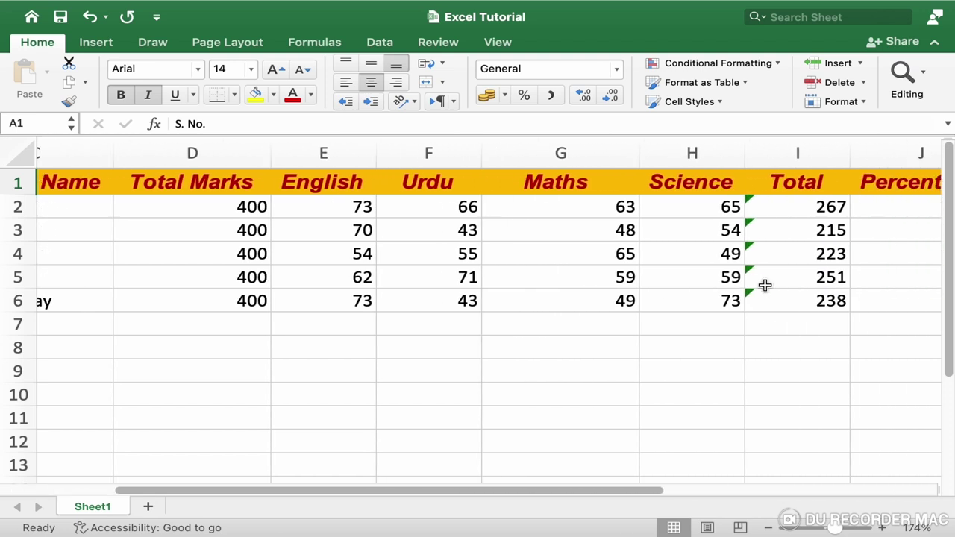
{"action": "scroll", "coordinate": [765, 285], "scroll_direction": "right", "scroll_amount": 2}
{"action": "scroll", "coordinate": [763, 284], "scroll_direction": "right", "scroll_amount": 2}
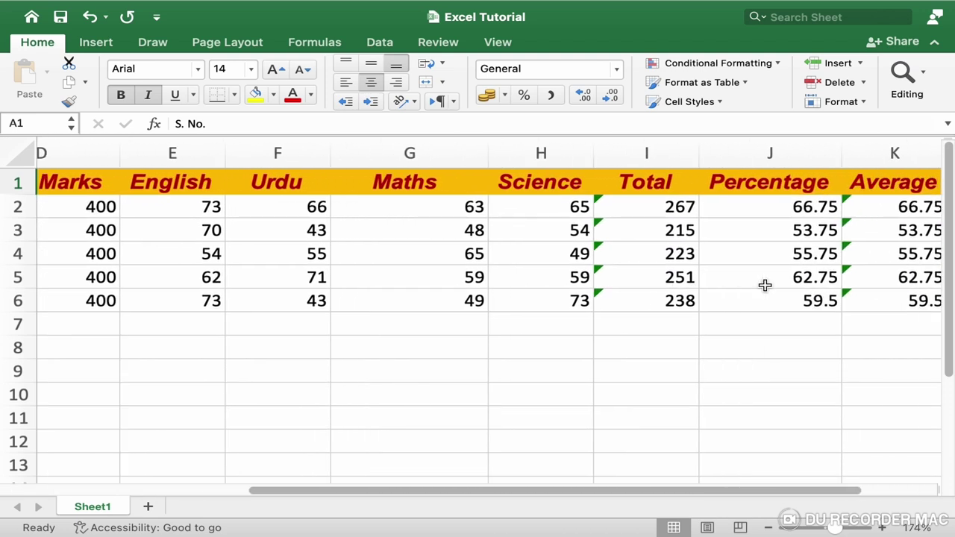
{"action": "left_click", "coordinate": [787, 155]}
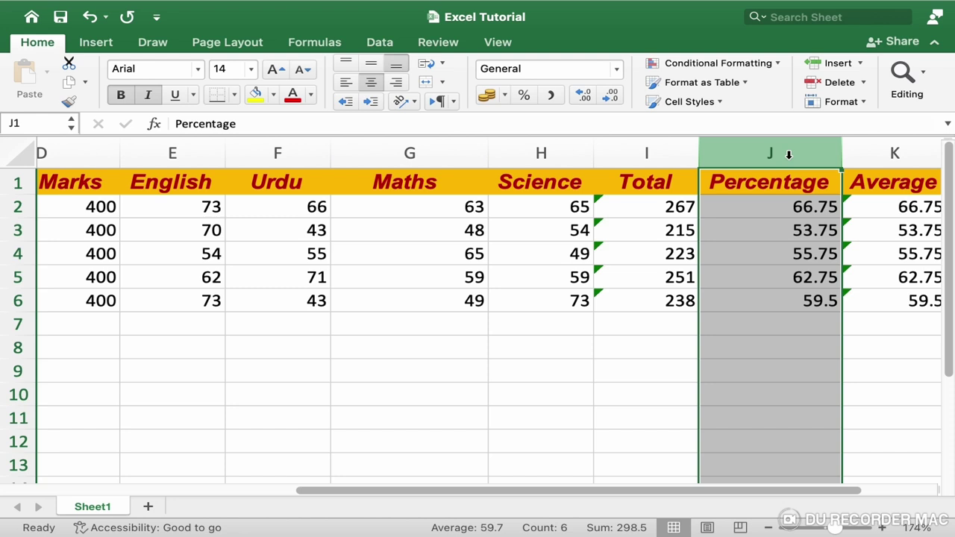
{"action": "scroll", "coordinate": [811, 248], "scroll_direction": "right", "scroll_amount": 2}
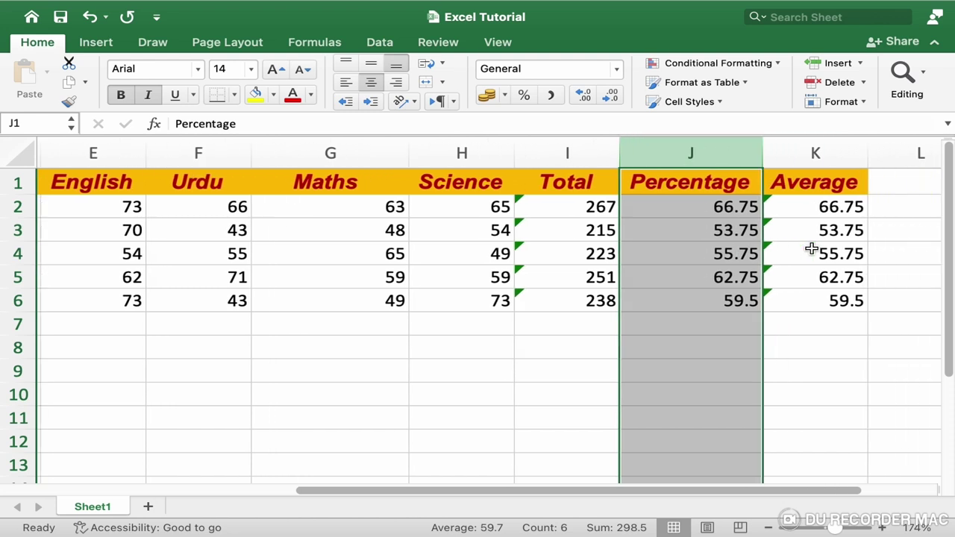
{"action": "scroll", "coordinate": [811, 248], "scroll_direction": "right", "scroll_amount": 2}
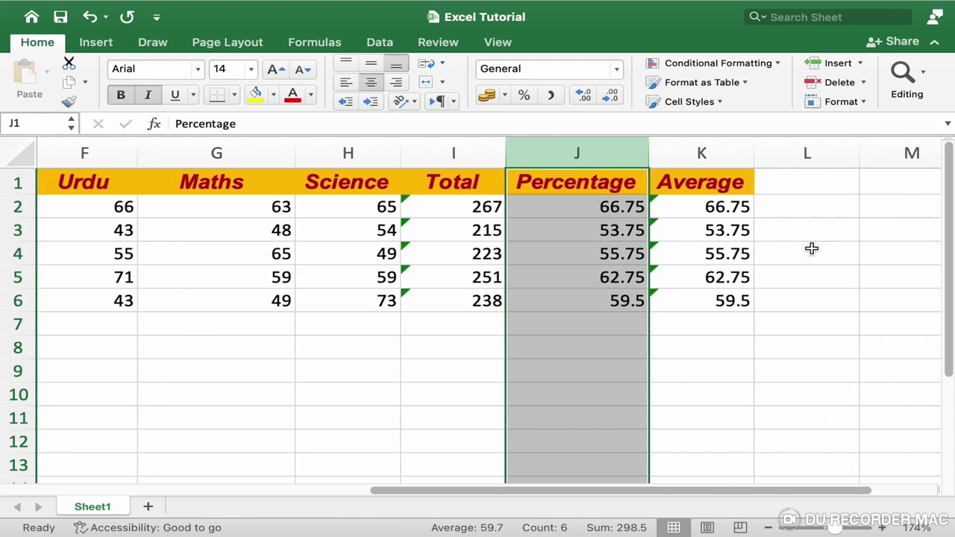
{"action": "left_click", "coordinate": [804, 186]}
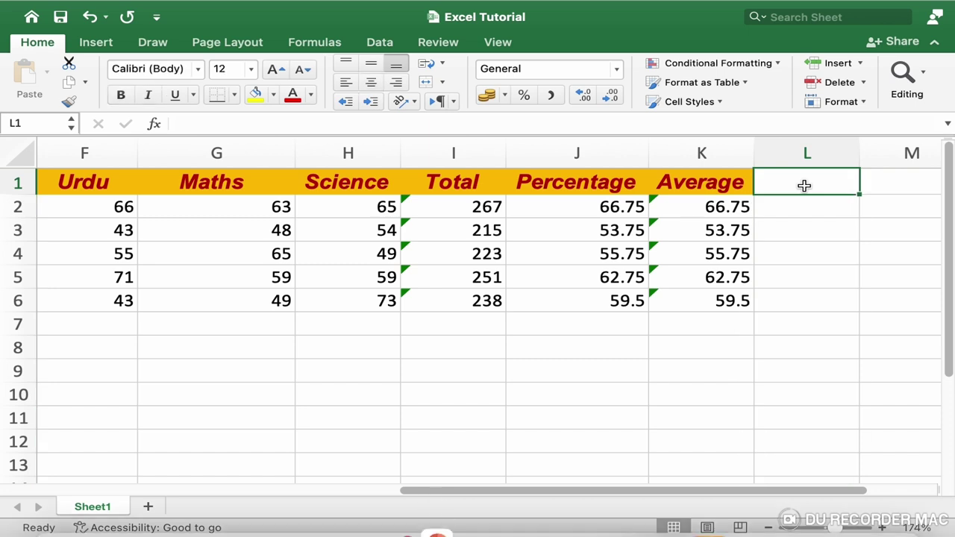
{"action": "type", "text": "Pass/"}
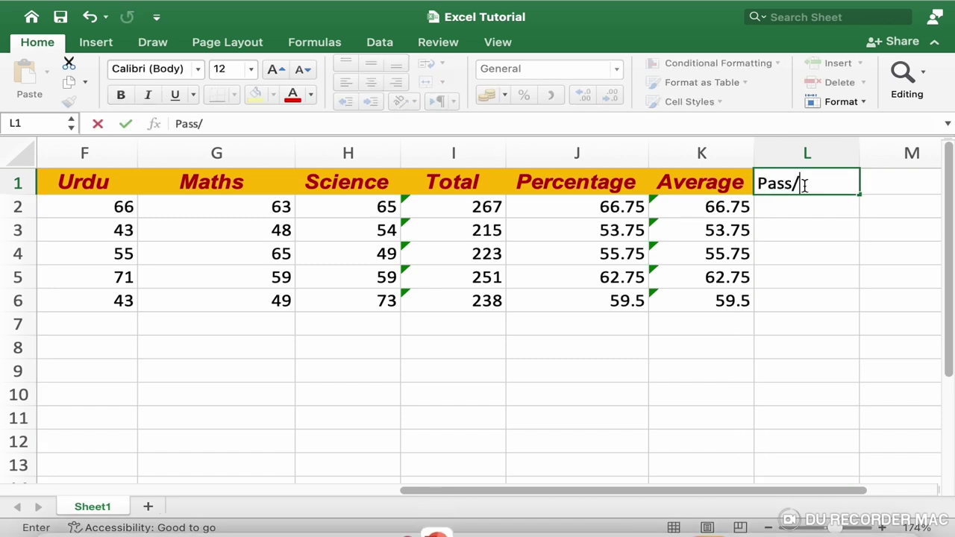
{"action": "type", "text": "Fail"}
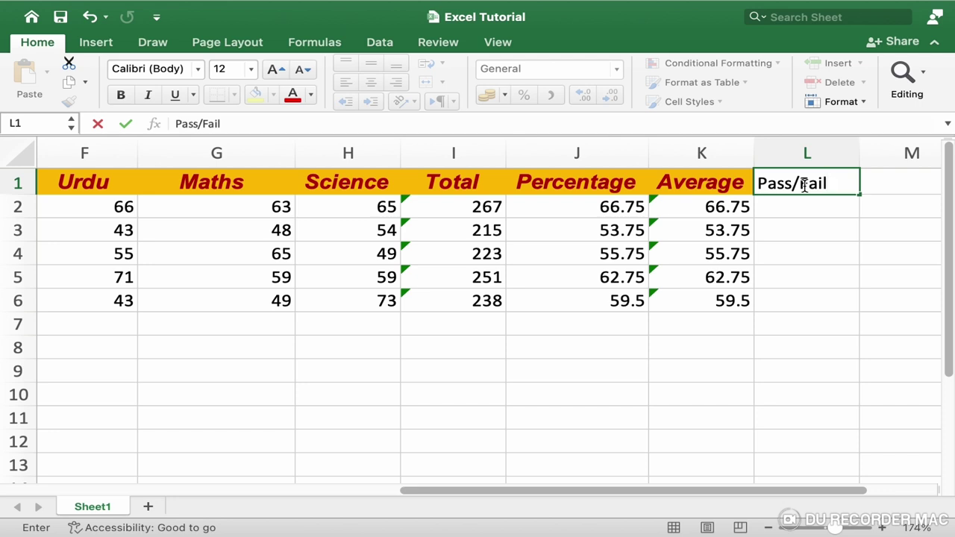
{"action": "key", "text": "Return"}
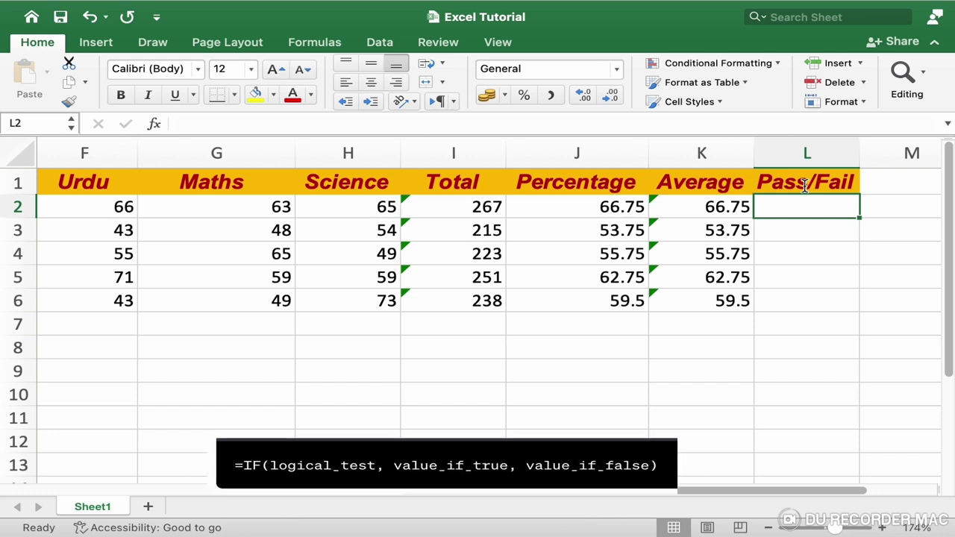
Enter =IF(J2>60, "Pass", "Fail") in L2 so the first student shows Pass
{"action": "type", "text": "=i"}
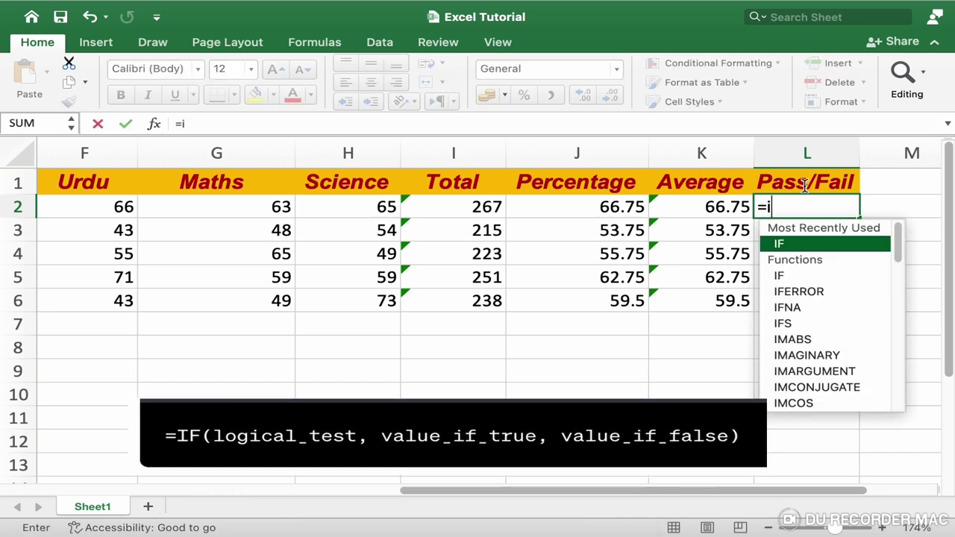
{"action": "type", "text": "f("}
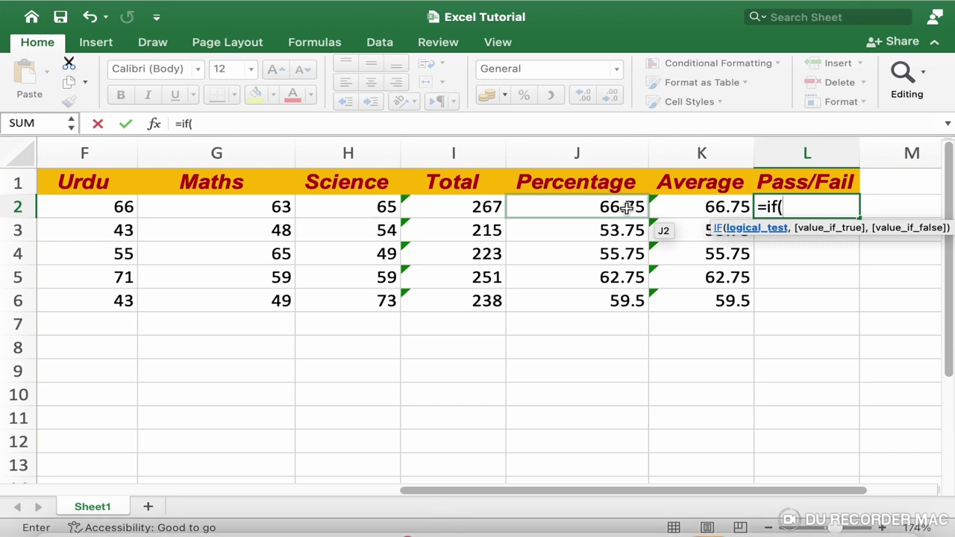
{"action": "type", "text": "j2"}
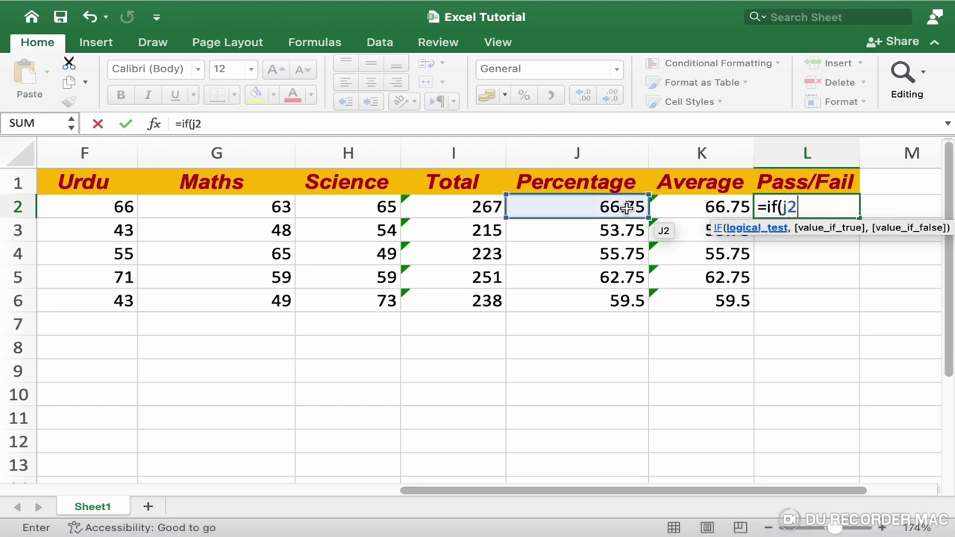
{"action": "key", "text": "BackSpace"}
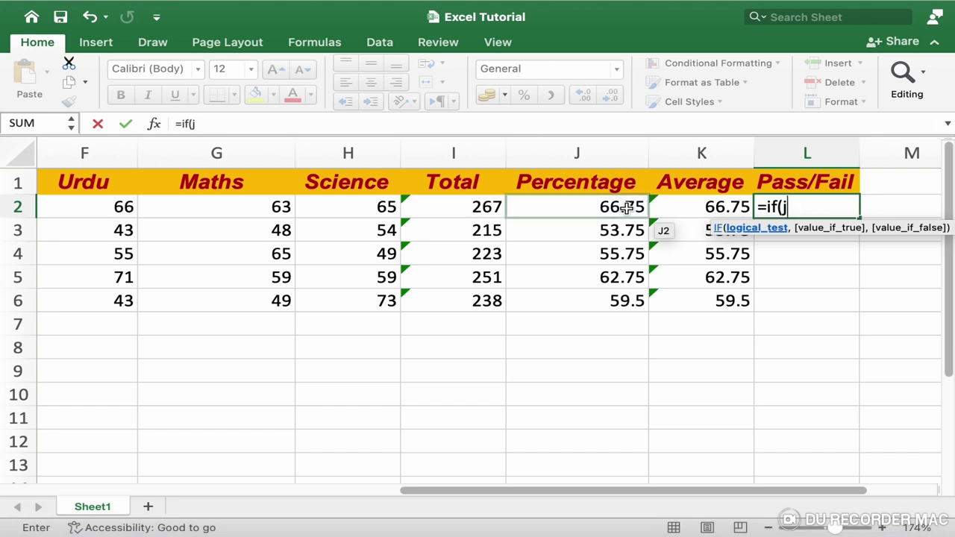
{"action": "key", "text": "BackSpace"}
{"action": "left_click", "coordinate": [616, 208]}
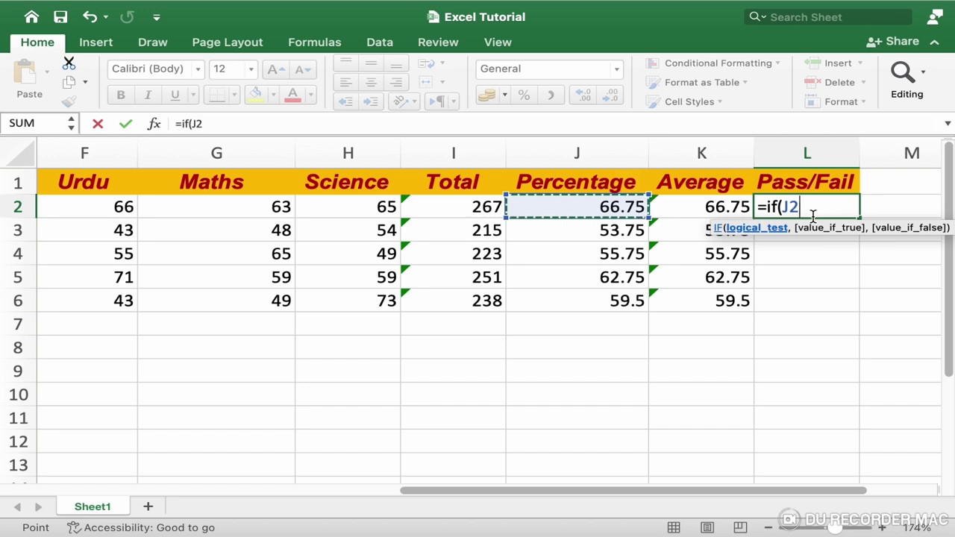
{"action": "type", "text": ">6"}
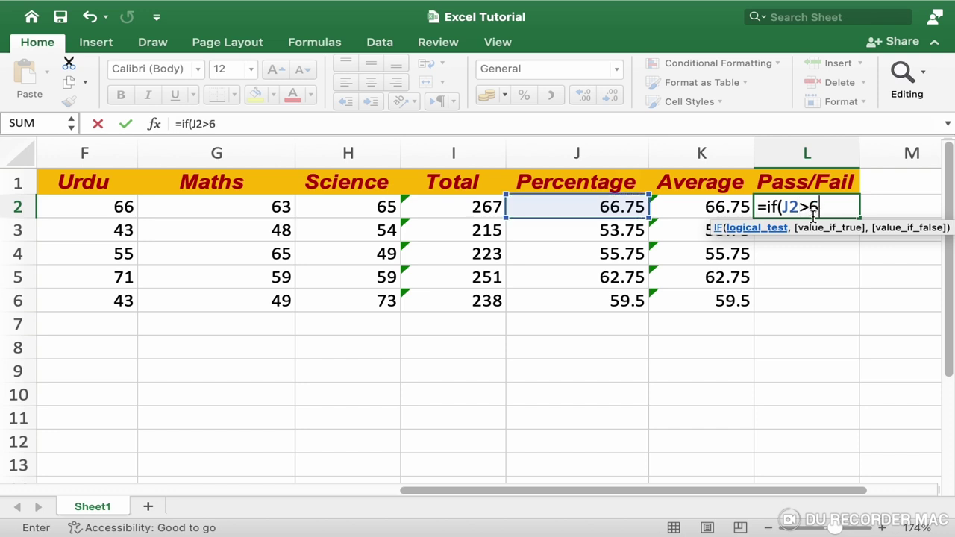
{"action": "type", "text": "0"}
{"action": "type", "text": ","}
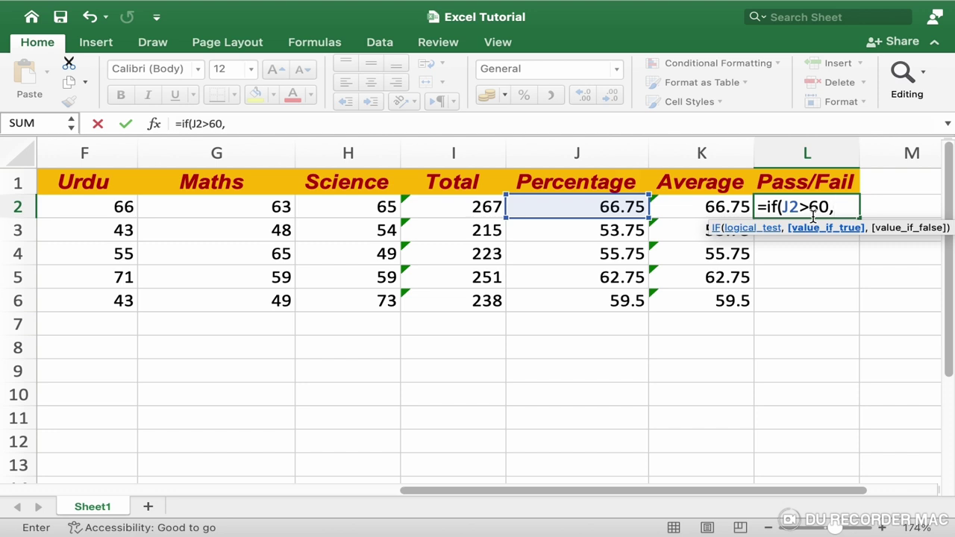
{"action": "type", "text": " \""}
{"action": "type", "text": "Pass"}
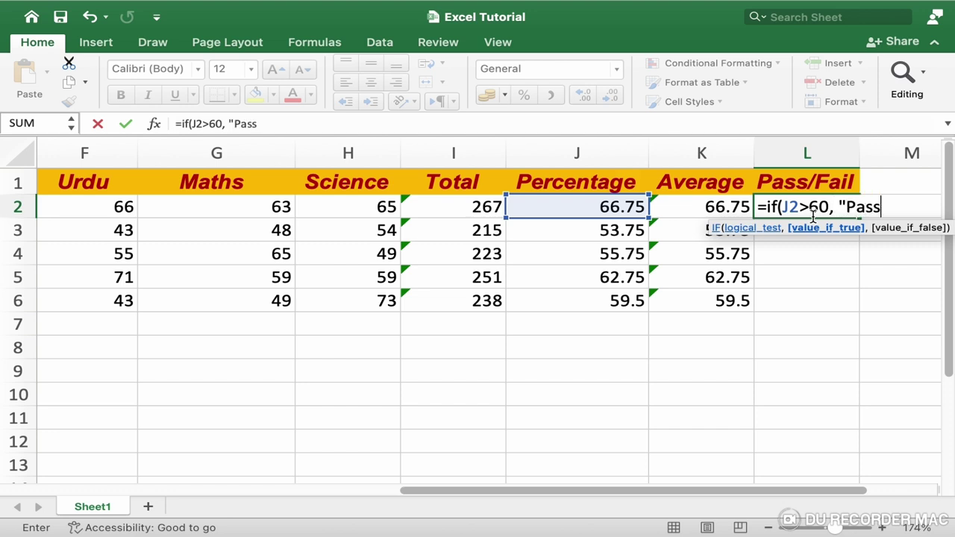
{"action": "type", "text": "\""}
{"action": "type", "text": ", \""}
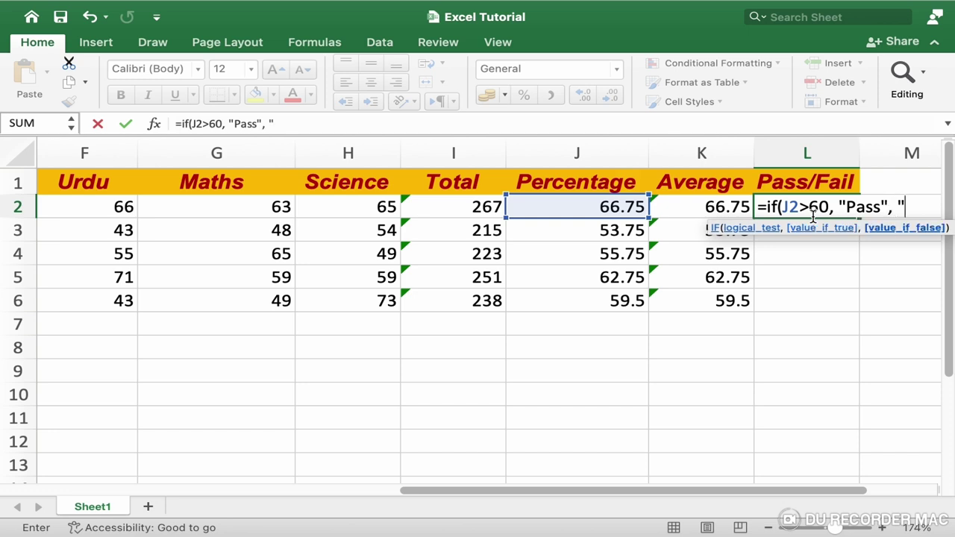
{"action": "type", "text": "Fai"}
{"action": "type", "text": "l\""}
{"action": "type", "text": ")"}
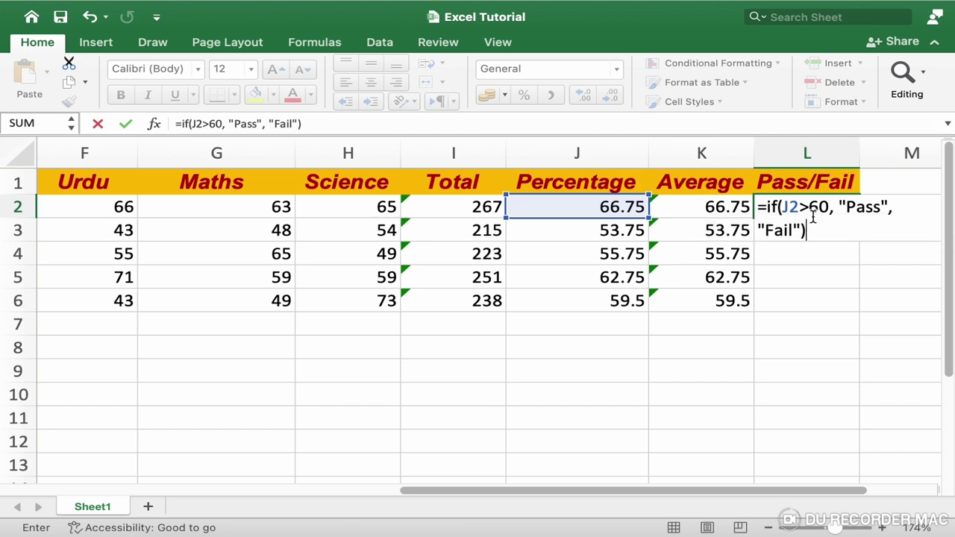
{"action": "key", "text": "Return"}
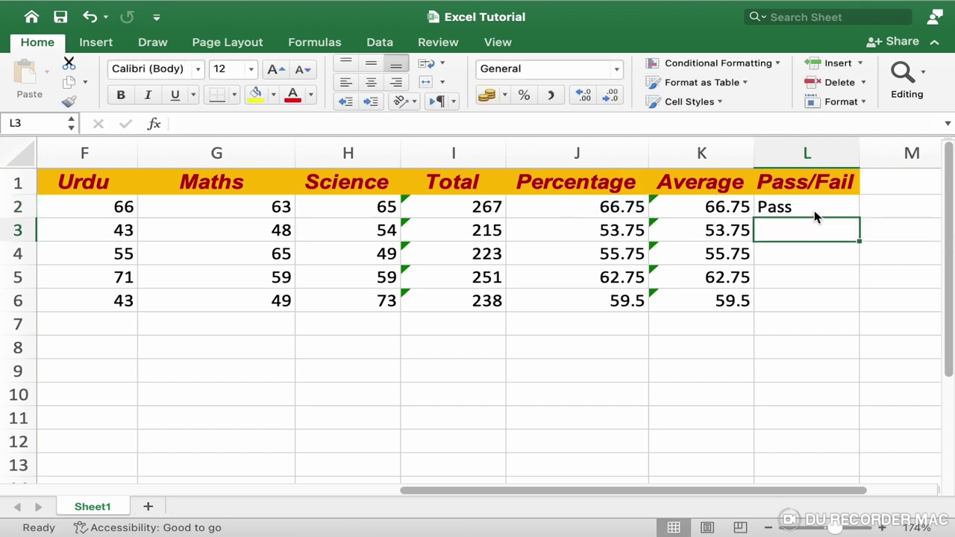
Fill the Pass/Fail formula from L2 down to L6, giving Fail, Fail, Pass, Fail
{"action": "left_click", "coordinate": [805, 208]}
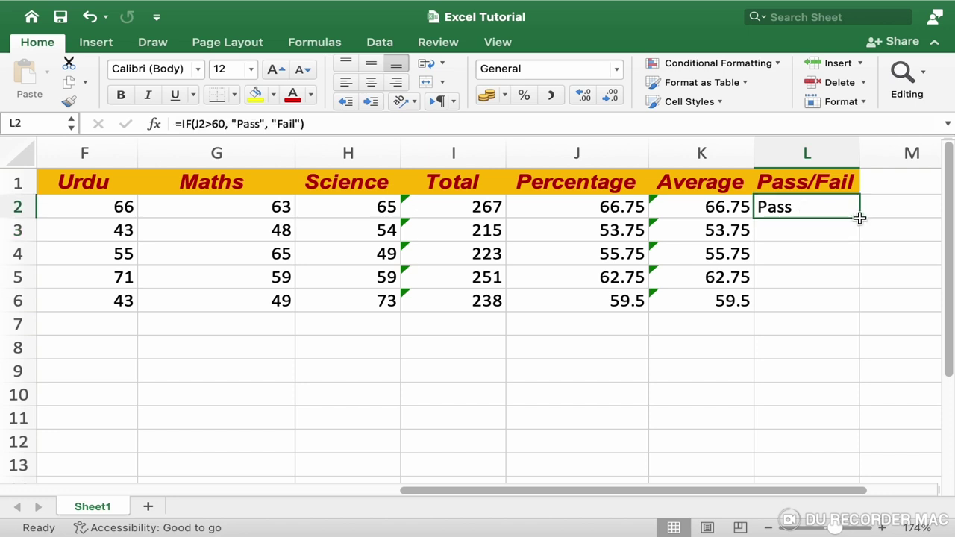
{"action": "left_click_drag", "start_coordinate": [859, 217], "coordinate": [850, 308]}
{"action": "left_click", "coordinate": [809, 237]}
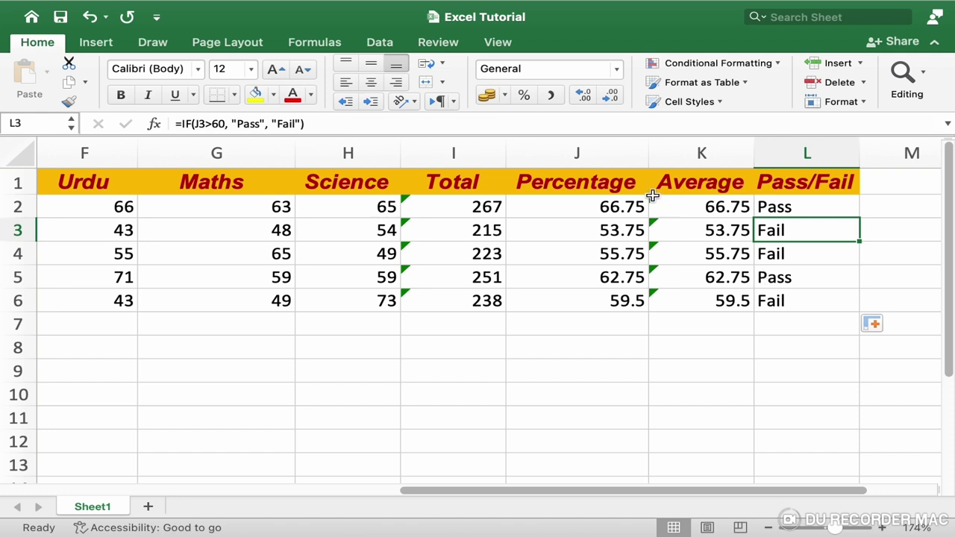
{"action": "left_click", "coordinate": [616, 209]}
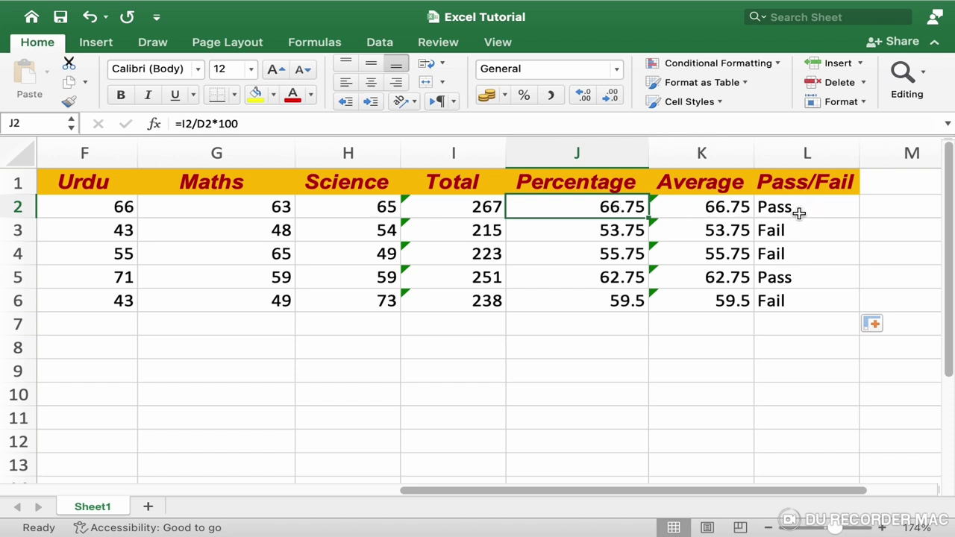
{"action": "left_click", "coordinate": [626, 235]}
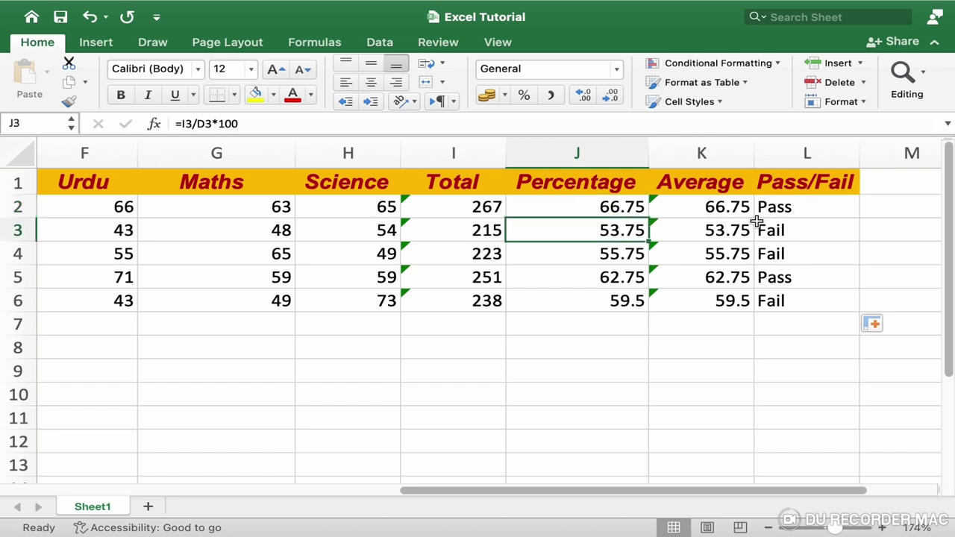
{"action": "left_click", "coordinate": [618, 253]}
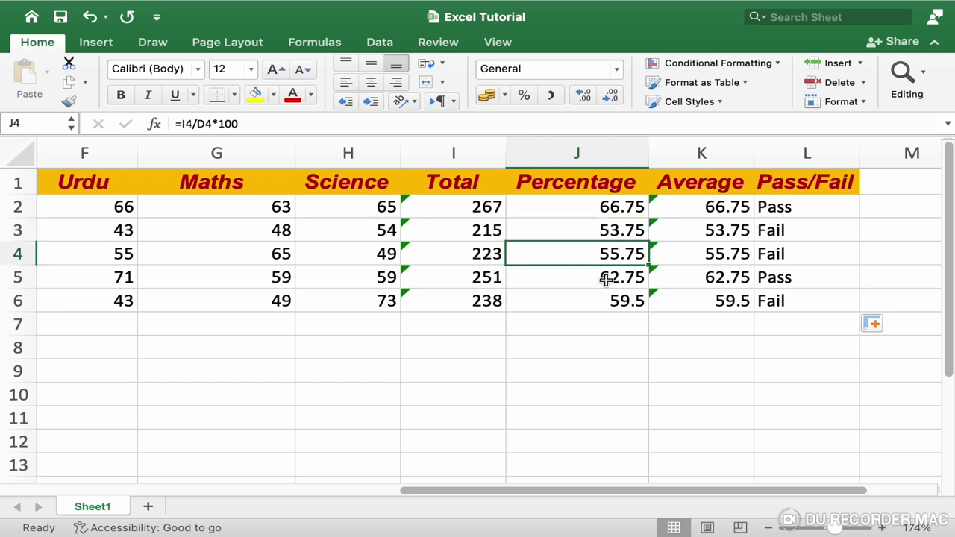
{"action": "left_click", "coordinate": [606, 280]}
{"action": "left_click", "coordinate": [618, 304]}
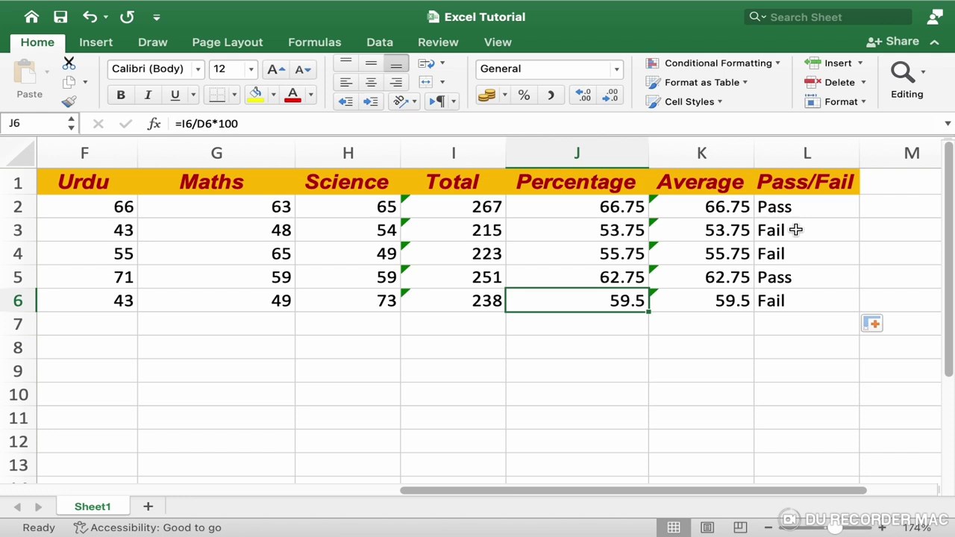
{"action": "left_click", "coordinate": [892, 192]}
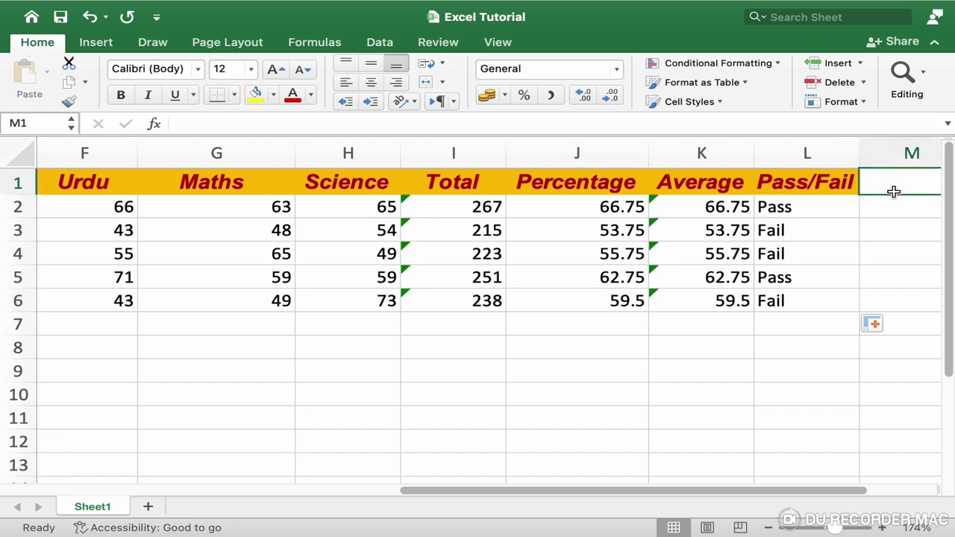
Type the heading 'Grades' into cell M1
{"action": "type", "text": "Grades"}
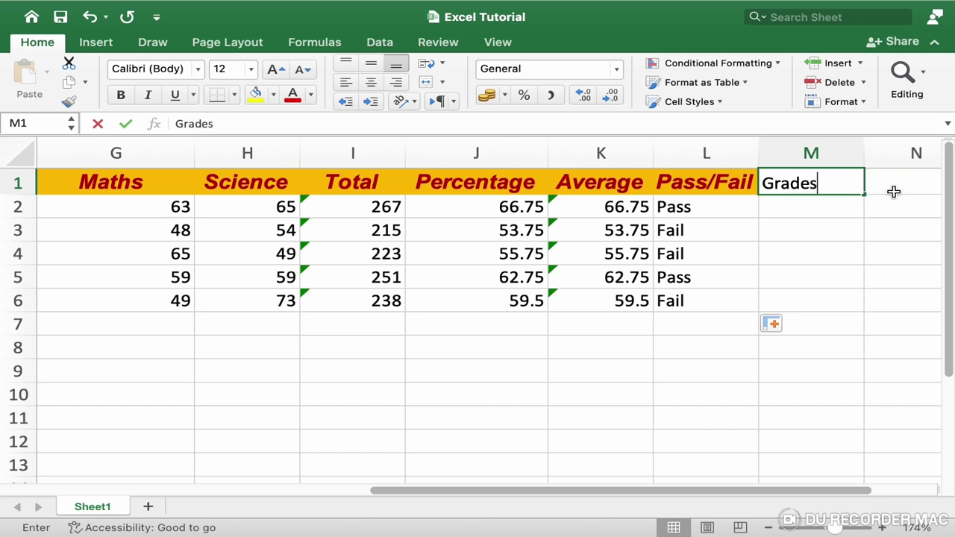
{"action": "key", "text": "Return"}
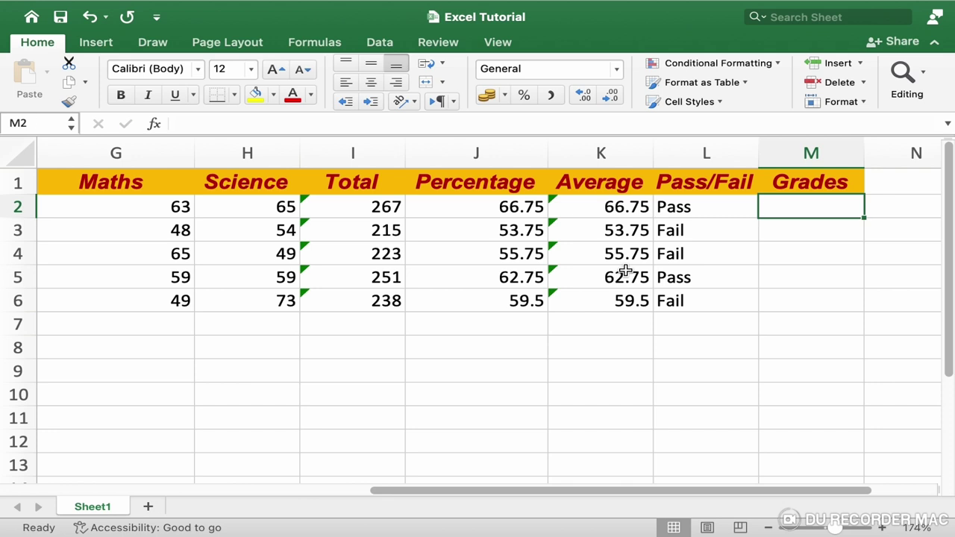
Enter =IF(J2>60, "A", IF(J2>55, "B", "C")) in M2, grading the first student A
{"action": "type", "text": "=if"}
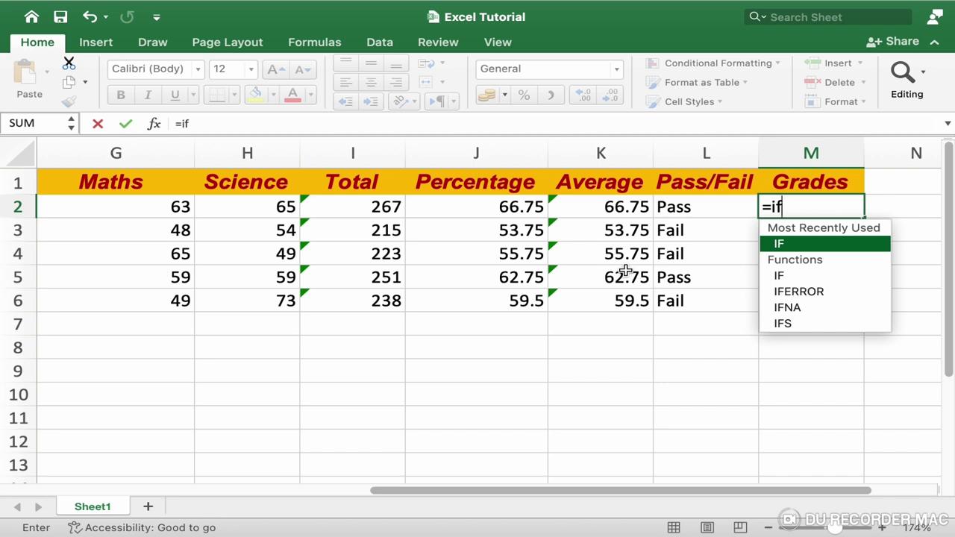
{"action": "type", "text": "("}
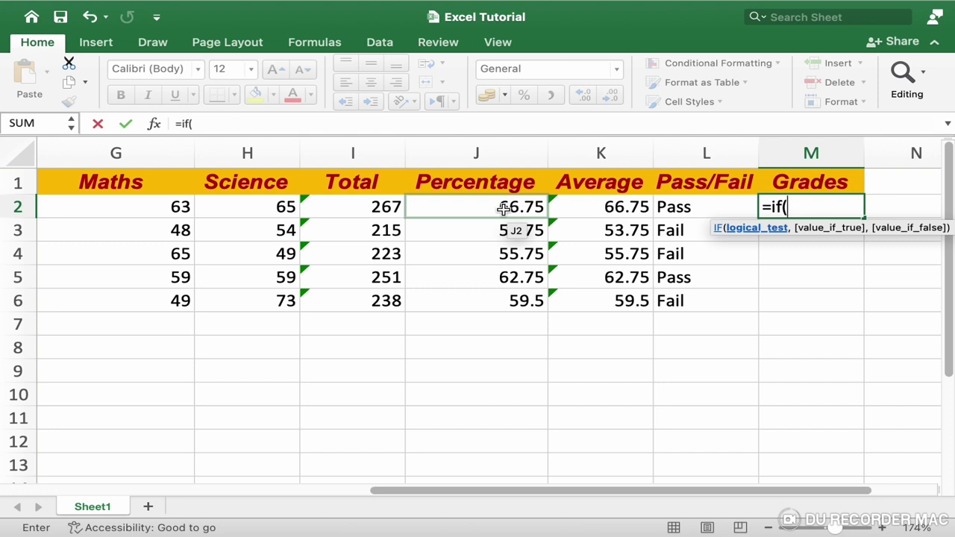
{"action": "left_click", "coordinate": [504, 209]}
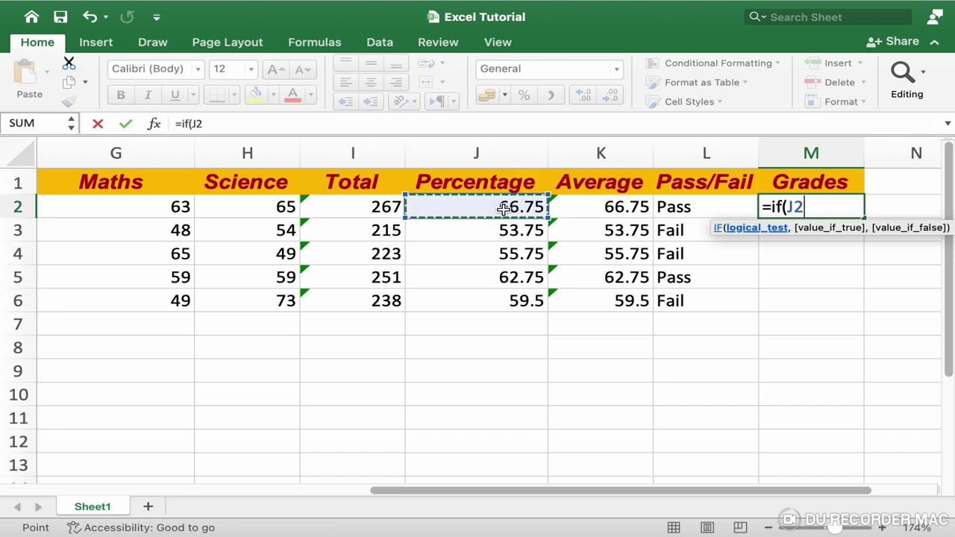
{"action": "type", "text": ">6"}
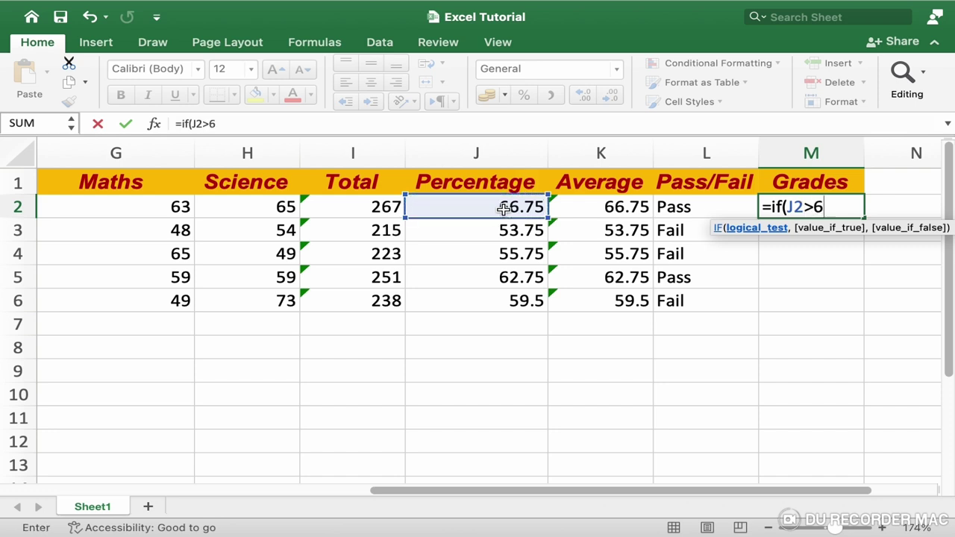
{"action": "type", "text": "0, "}
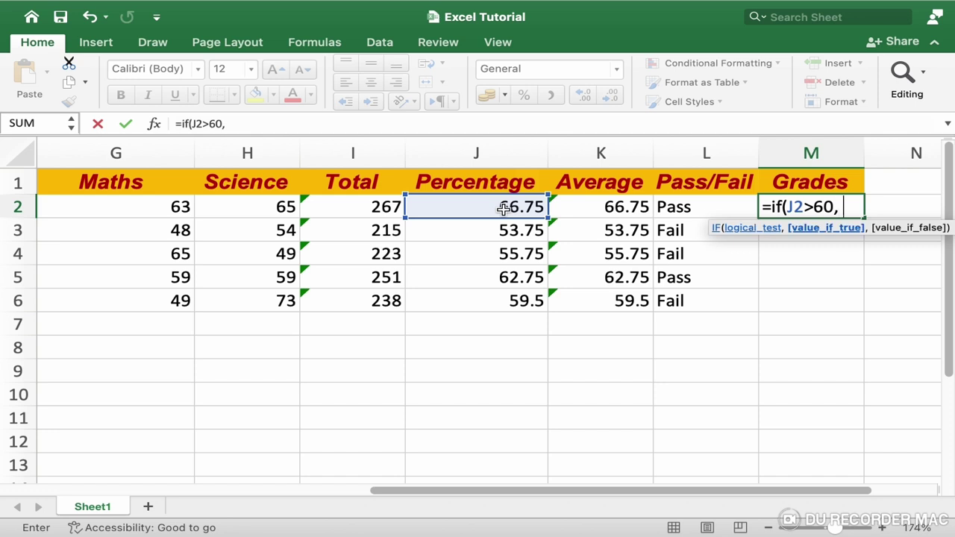
{"action": "type", "text": "\"A"}
{"action": "type", "text": "\""}
{"action": "type", "text": ","}
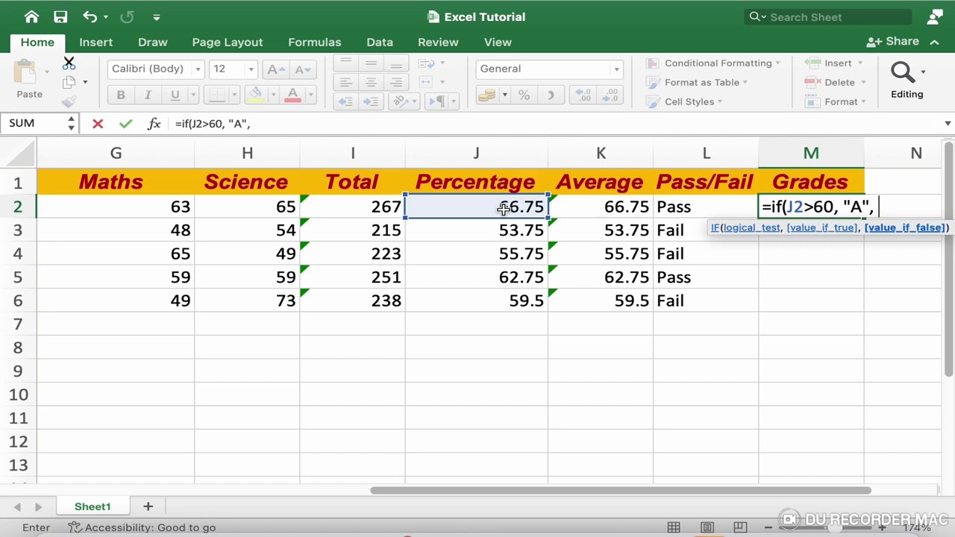
{"action": "type", "text": " i"}
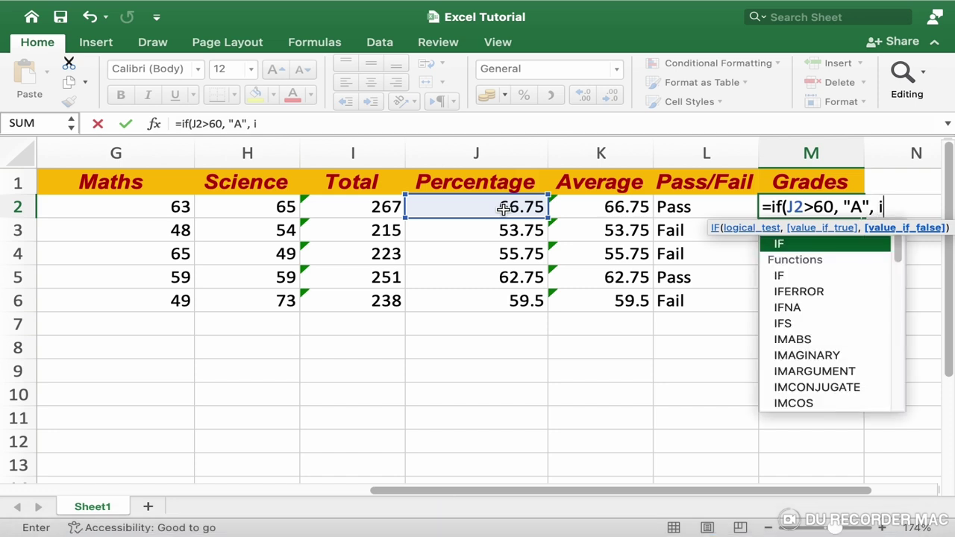
{"action": "type", "text": "f"}
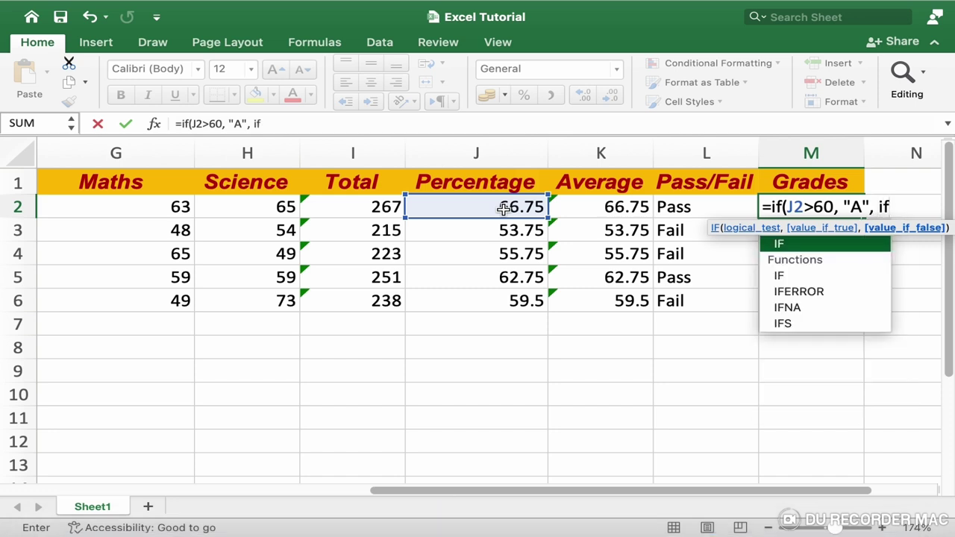
{"action": "type", "text": "("}
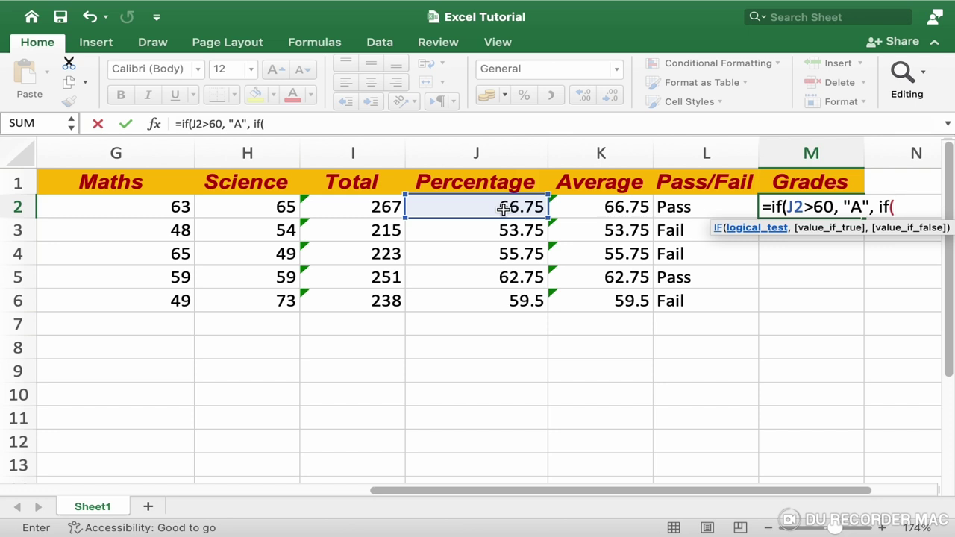
{"action": "left_click", "coordinate": [504, 209]}
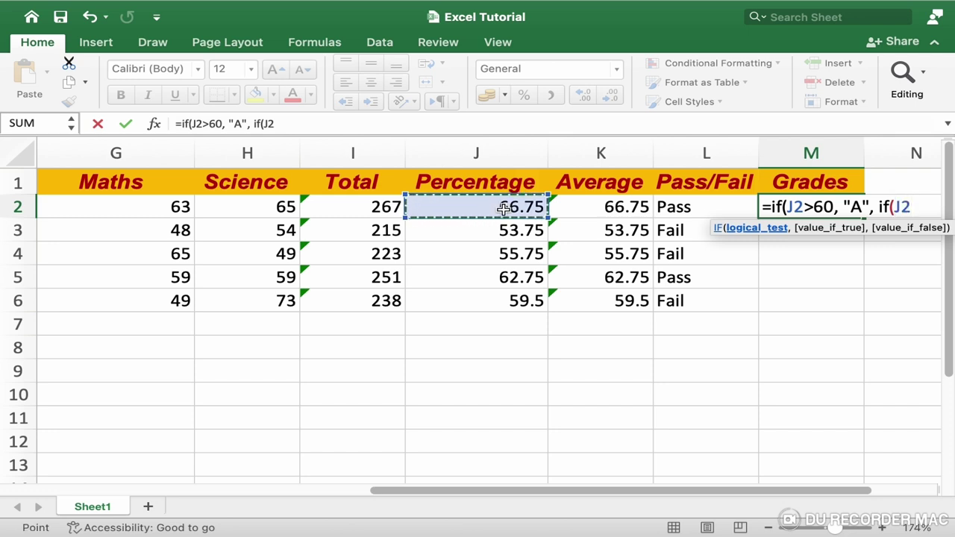
{"action": "type", "text": ">55"}
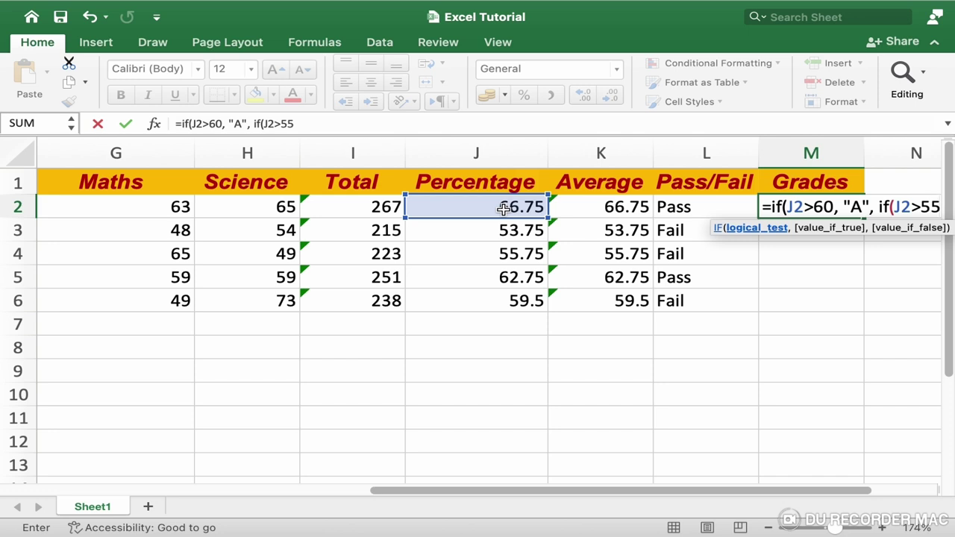
{"action": "type", "text": ", \""}
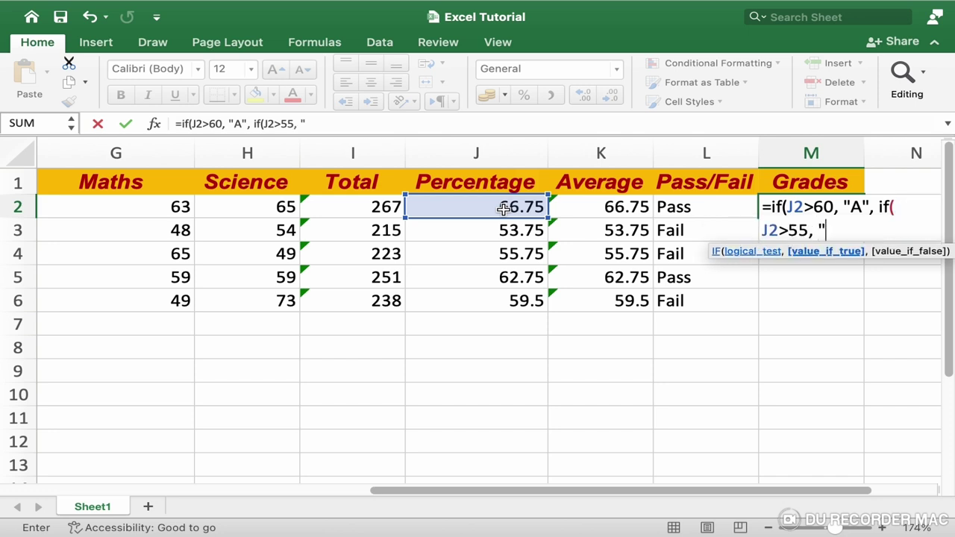
{"action": "type", "text": "C"}
{"action": "key", "text": "BackSpace"}
{"action": "type", "text": "B\""}
{"action": "type", "text": ","}
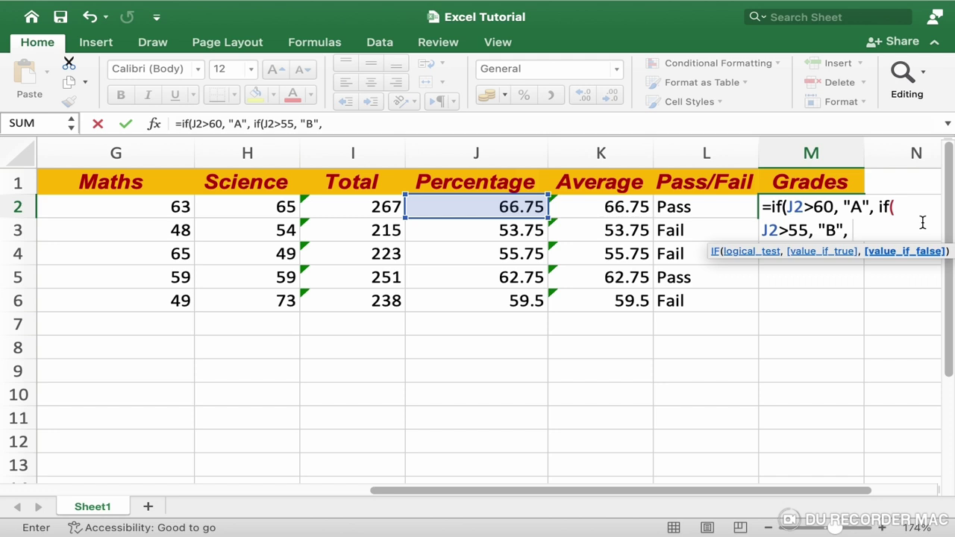
{"action": "type", "text": "\"C"}
{"action": "type", "text": "\""}
{"action": "type", "text": "))"}
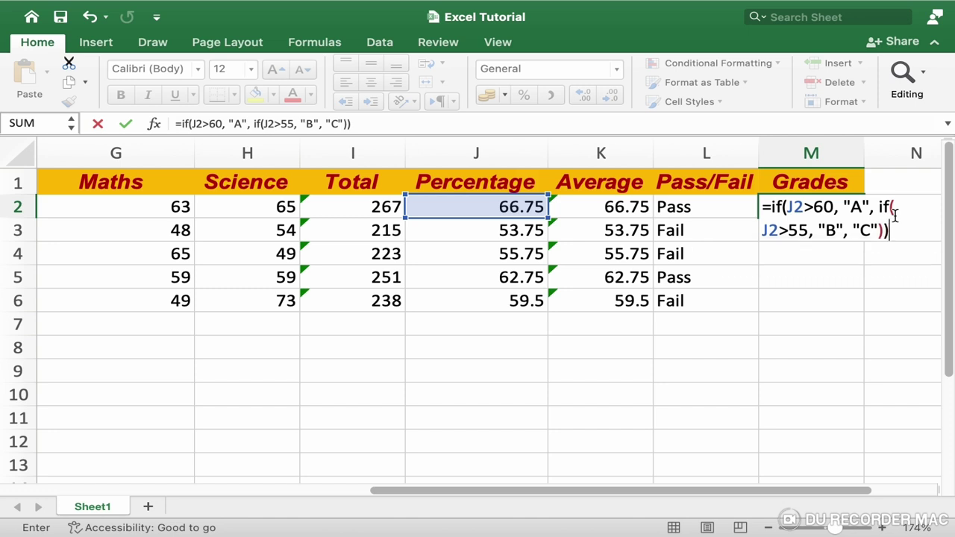
{"action": "key", "text": "Return"}
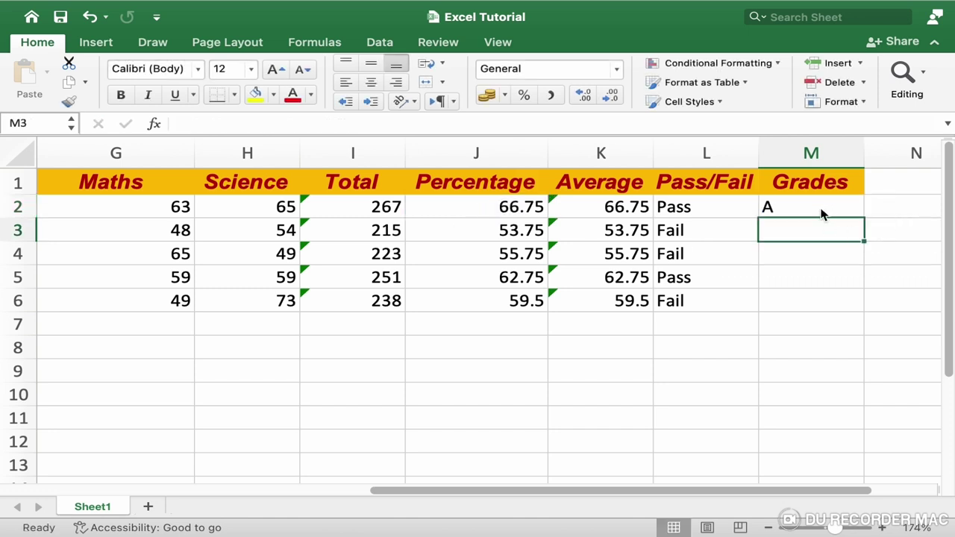
{"action": "left_click", "coordinate": [819, 206]}
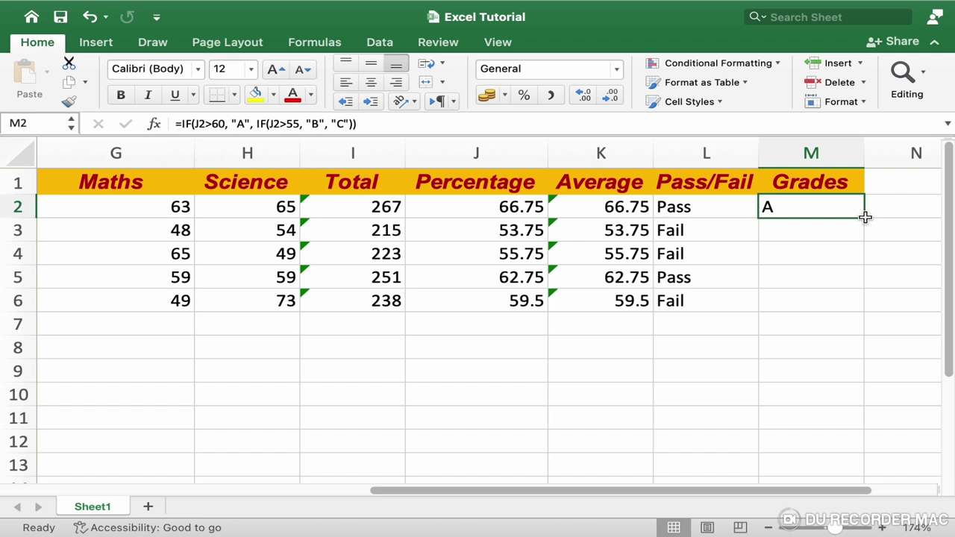
Fill the nested grade formula from M2 down to M6 and check the copies in M3 and M4
{"action": "left_click_drag", "start_coordinate": [864, 217], "coordinate": [850, 307]}
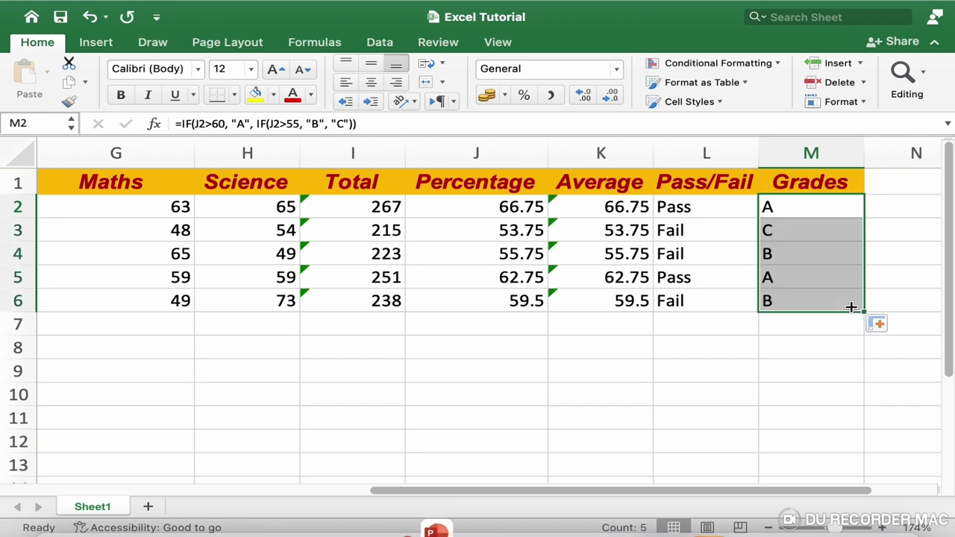
{"action": "left_click", "coordinate": [815, 233]}
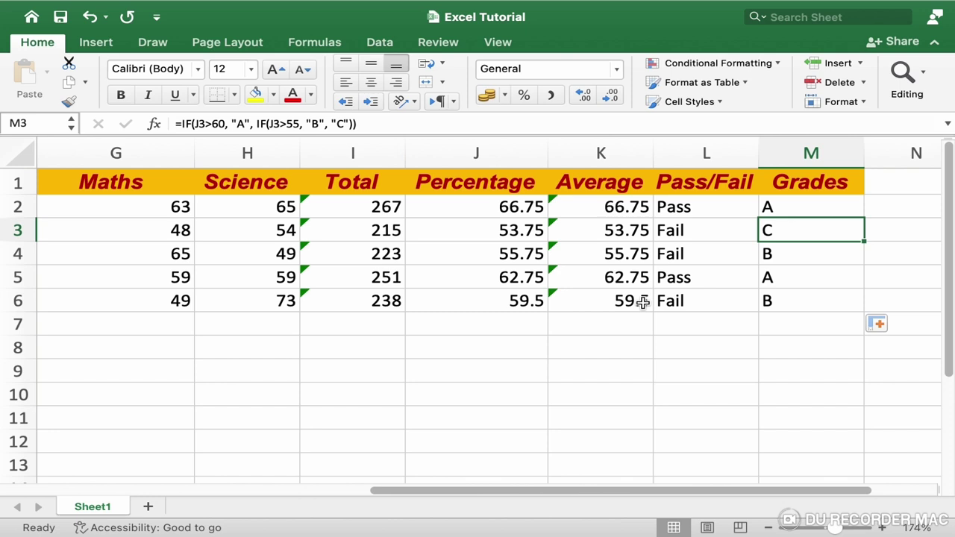
{"action": "key", "text": "Down"}
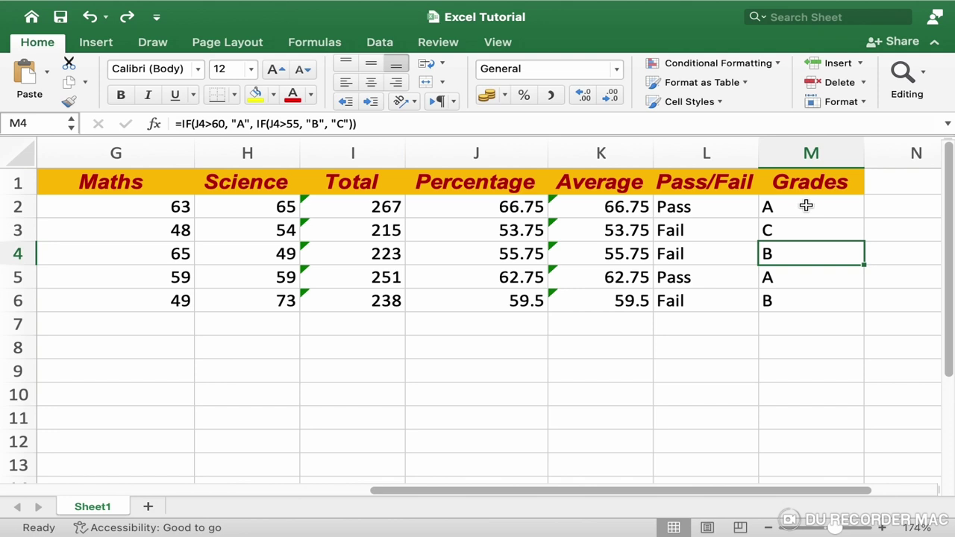
{"action": "key", "text": "Up"}
{"action": "key", "text": "Up"}
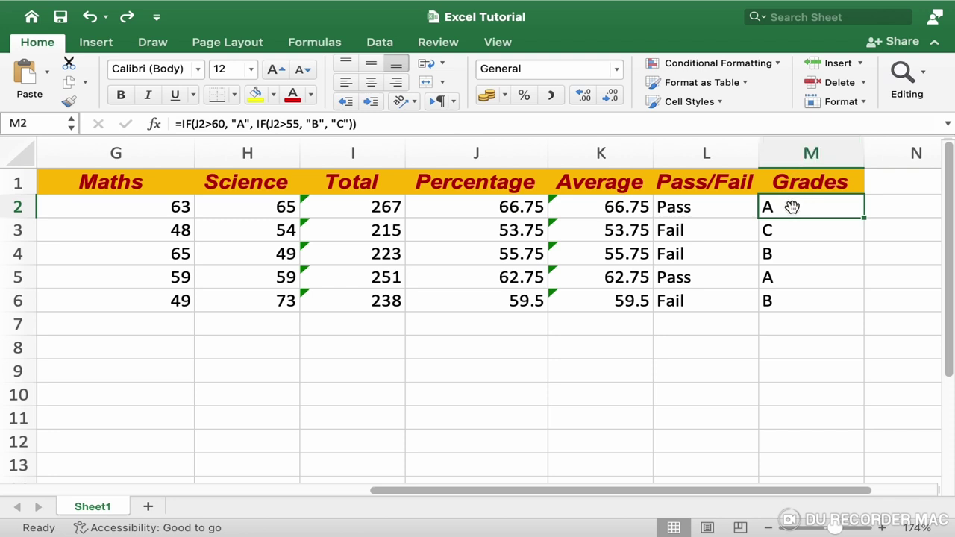
{"action": "double_click", "coordinate": [257, 124]}
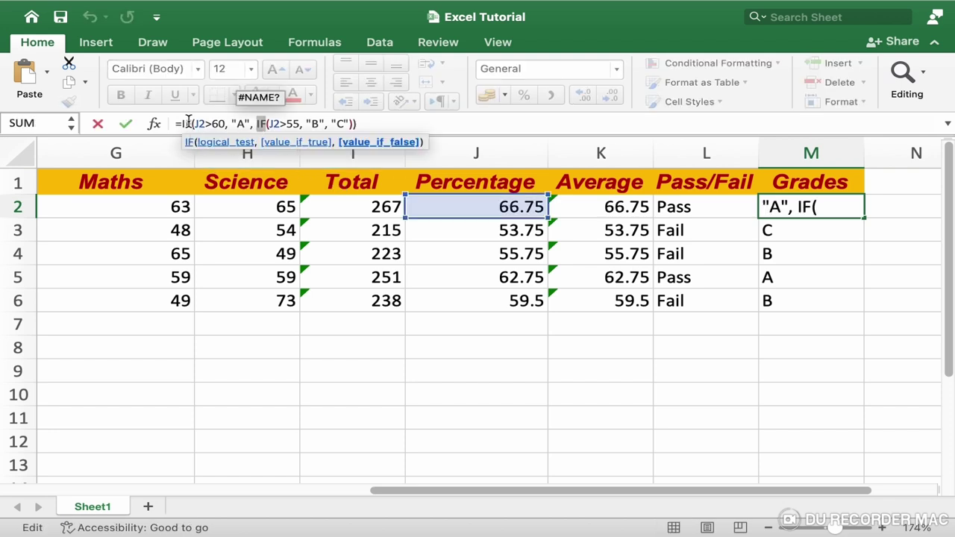
{"action": "left_click", "coordinate": [184, 123]}
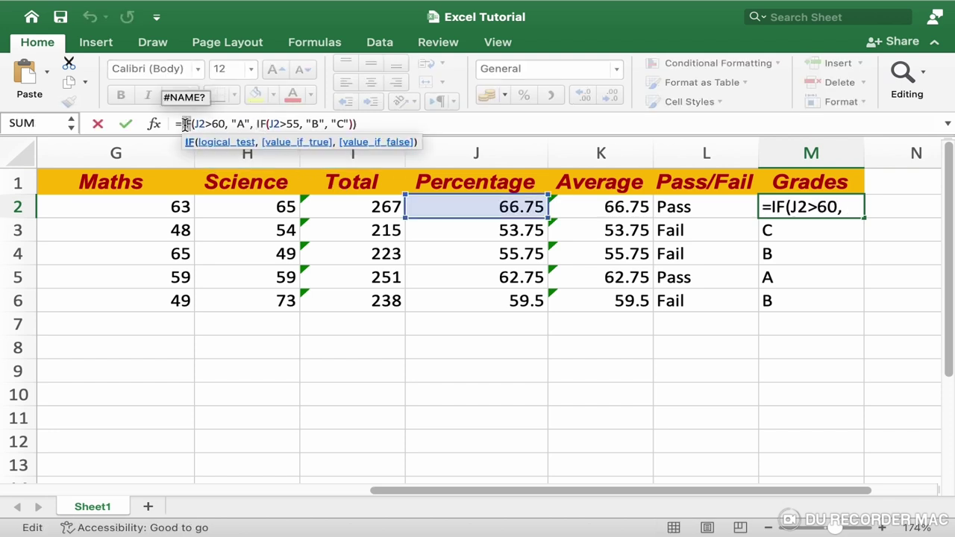
{"action": "key", "text": "Escape"}
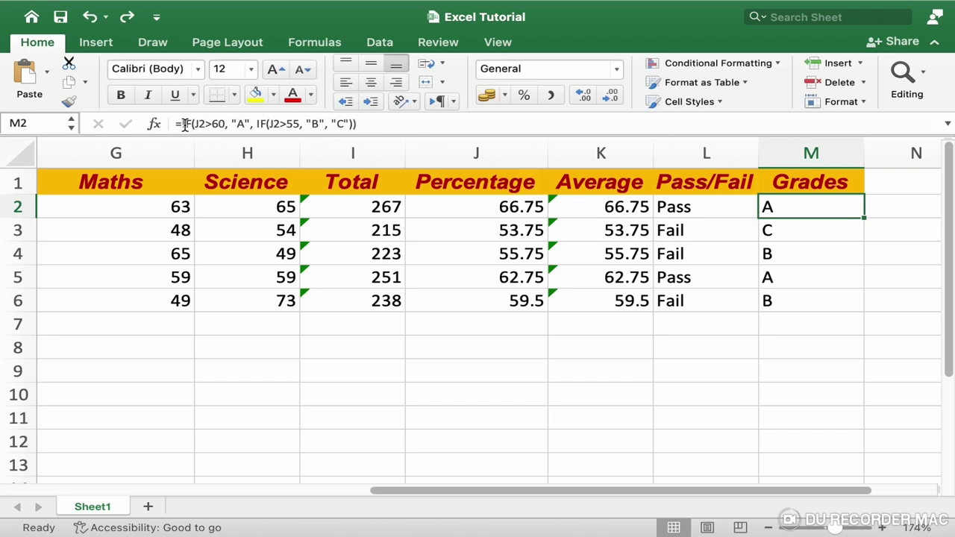
{"action": "type", "text": "=ifs"}
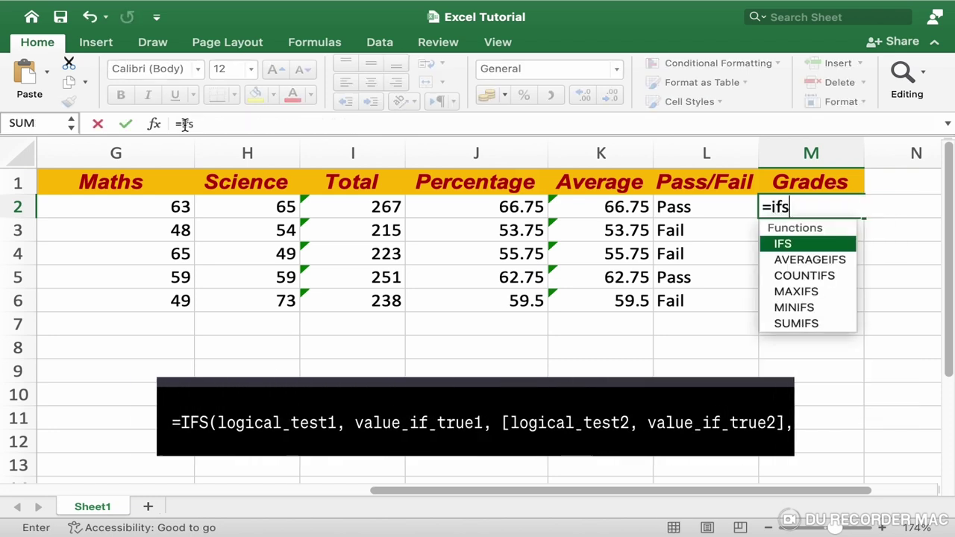
{"action": "type", "text": "("}
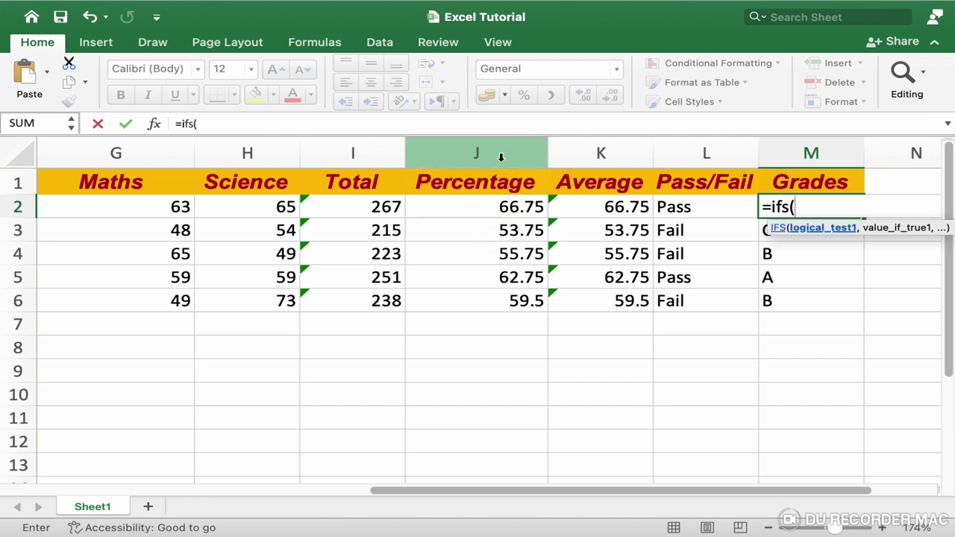
Replace M2 with =IFS(J2>60, "A", J2>55, "B", J2<55, "C"), still showing grade A
{"action": "left_click", "coordinate": [509, 207]}
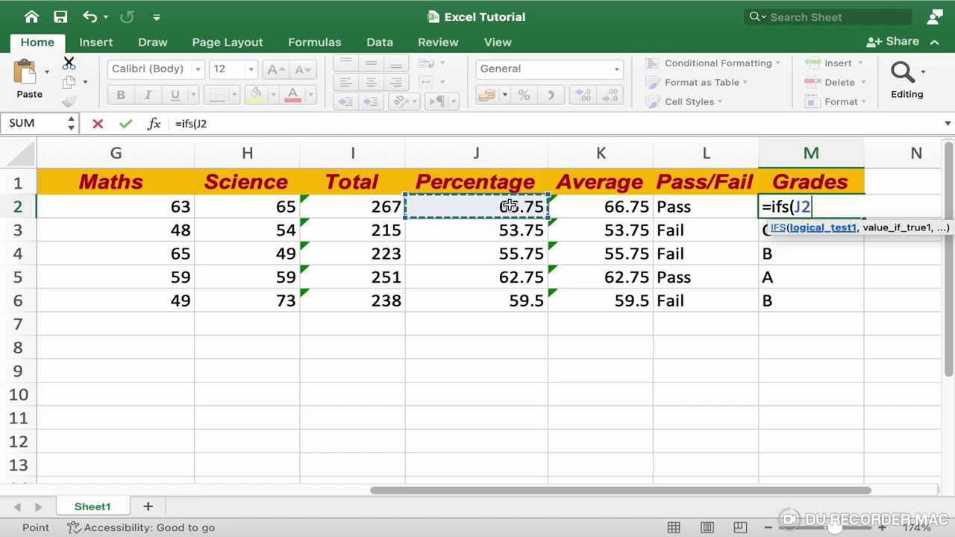
{"action": "type", "text": ">6"}
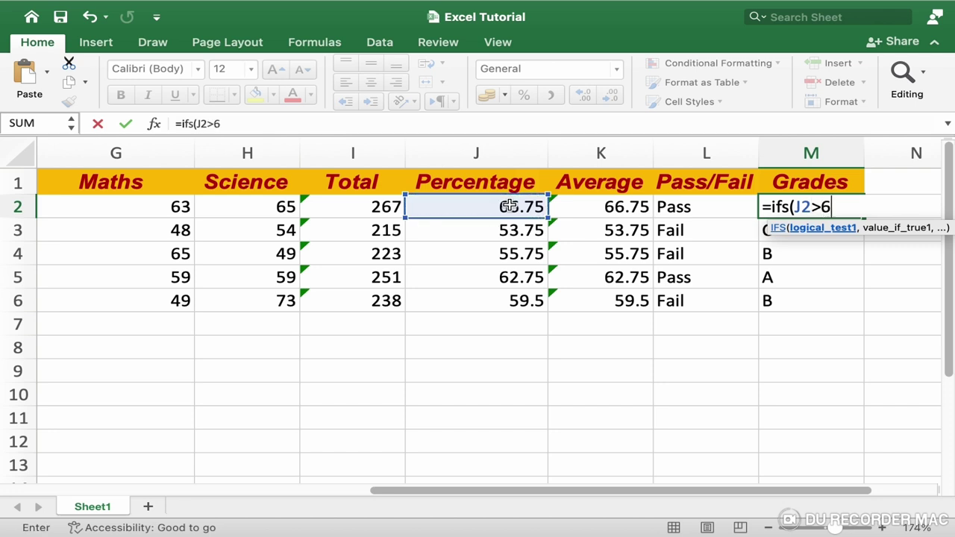
{"action": "type", "text": "0,"}
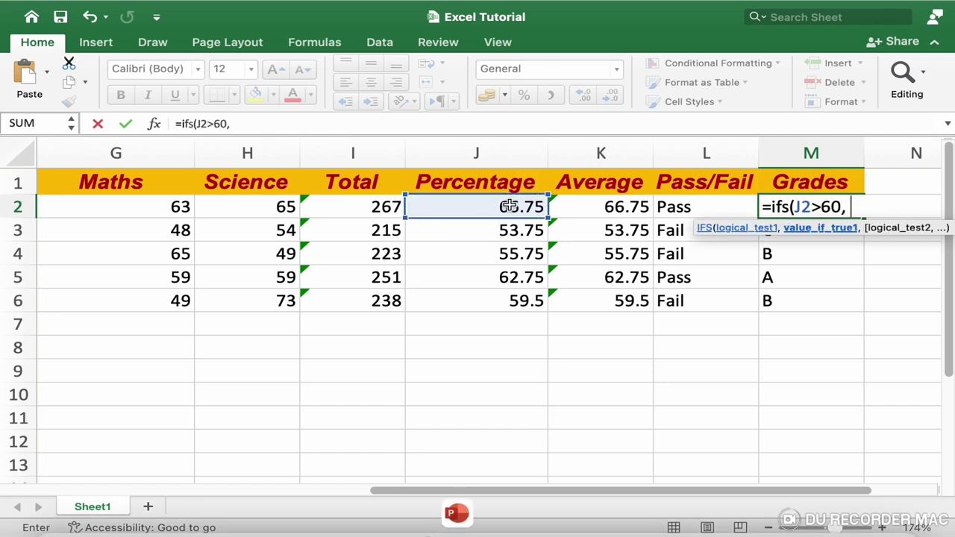
{"action": "type", "text": " \"A"}
{"action": "type", "text": "\","}
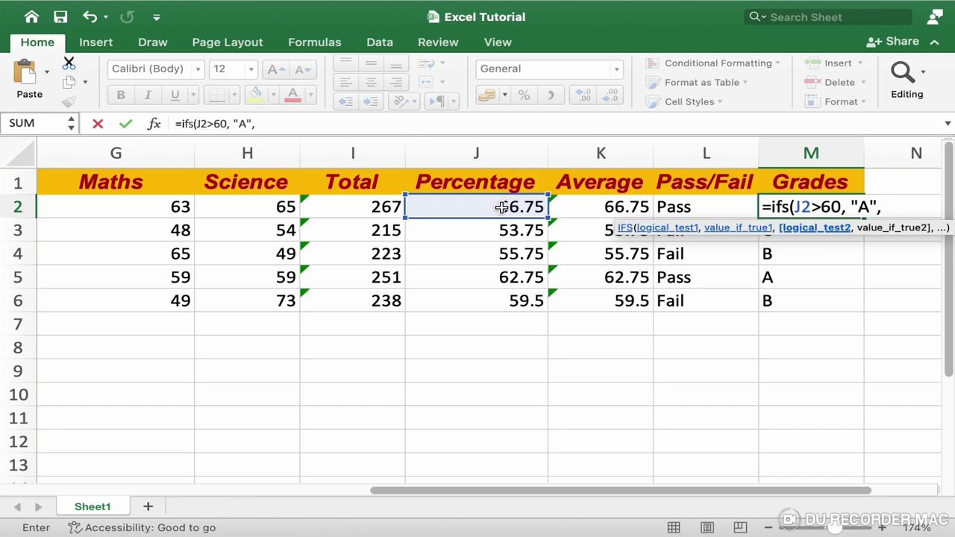
{"action": "left_click", "coordinate": [502, 208]}
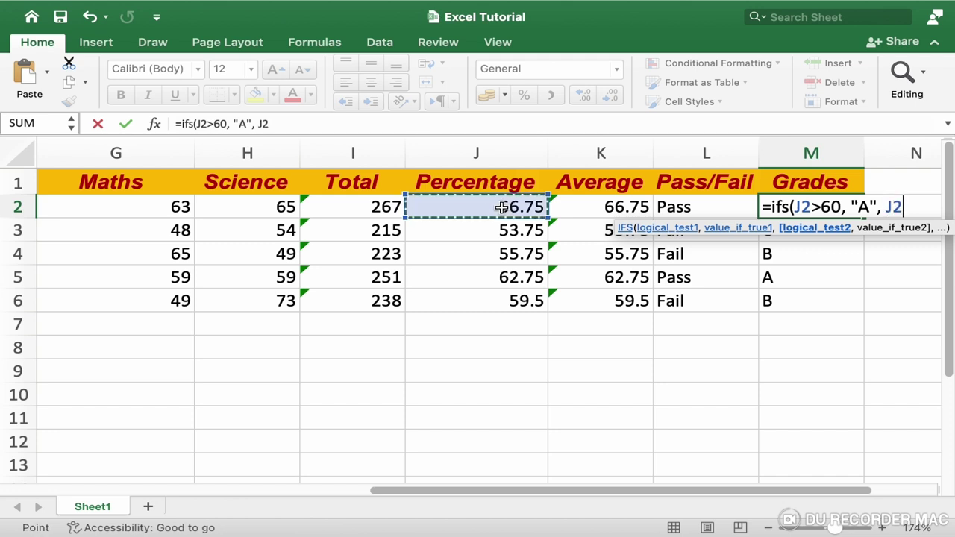
{"action": "type", "text": ">"}
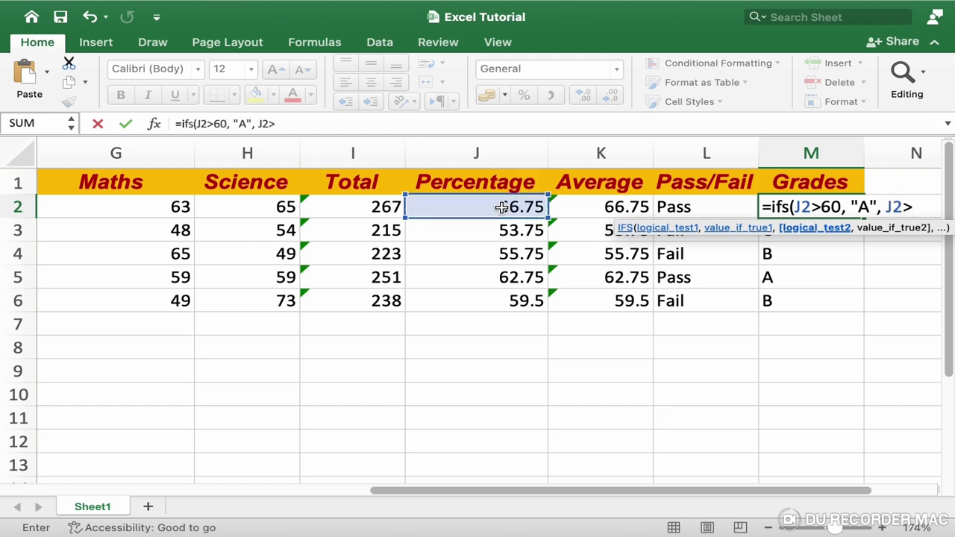
{"action": "type", "text": "5"}
{"action": "type", "text": "5,"}
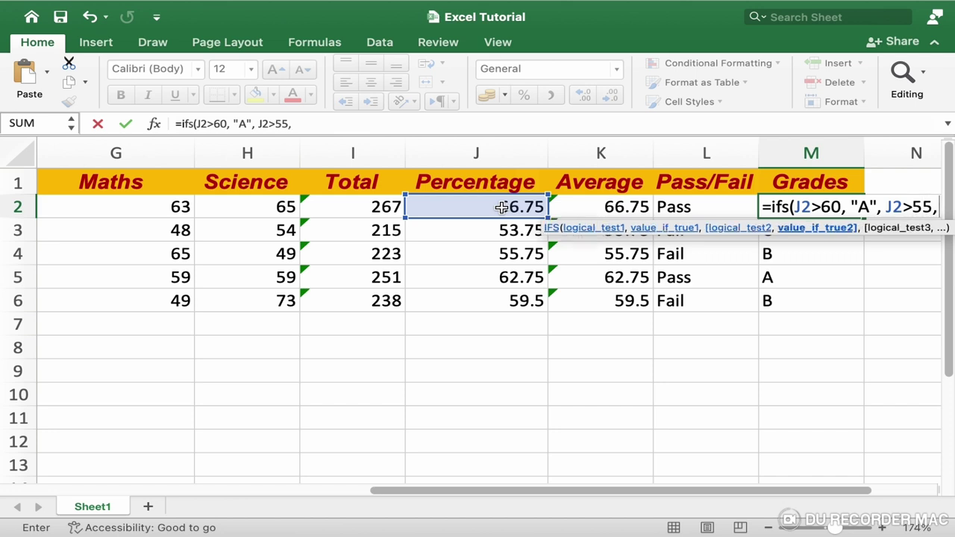
{"action": "type", "text": " \""}
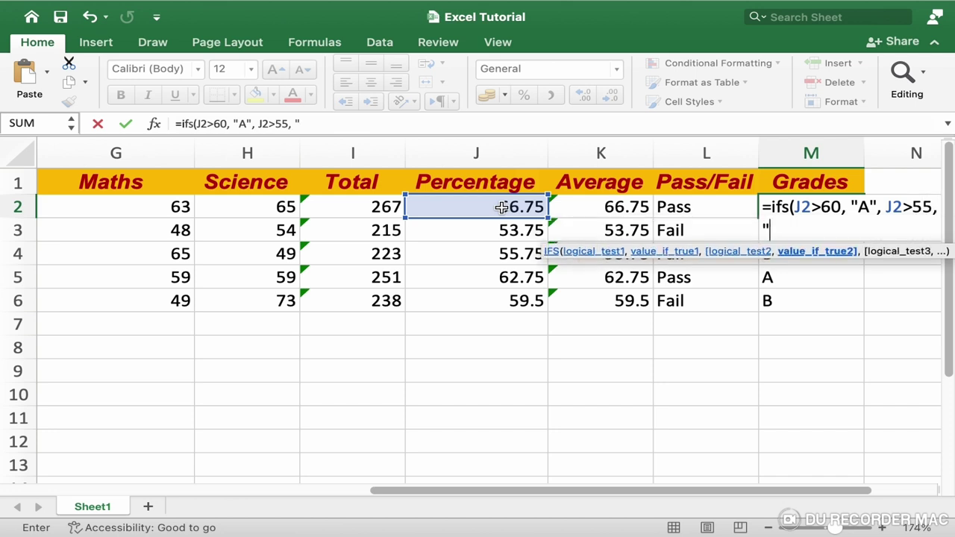
{"action": "type", "text": "B\""}
{"action": "type", "text": ","}
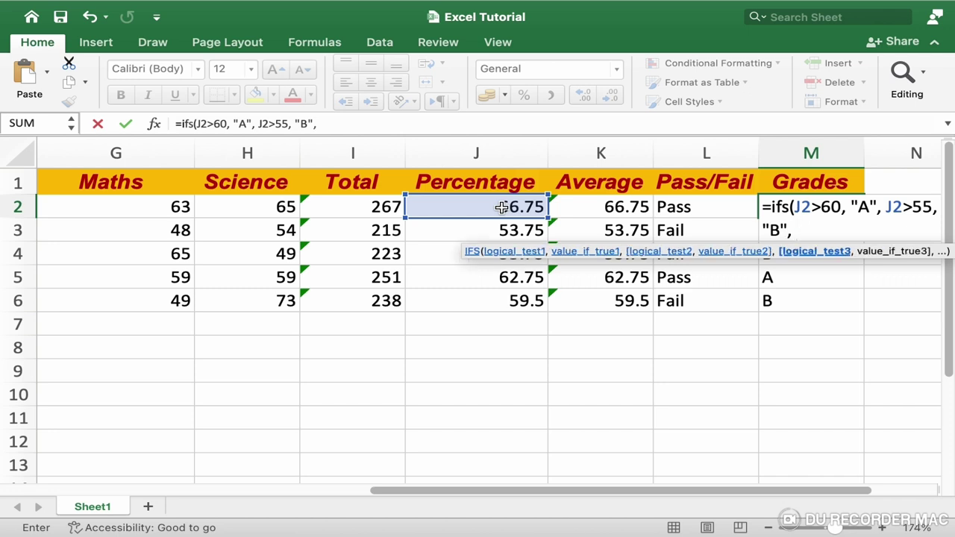
{"action": "left_click", "coordinate": [501, 207]}
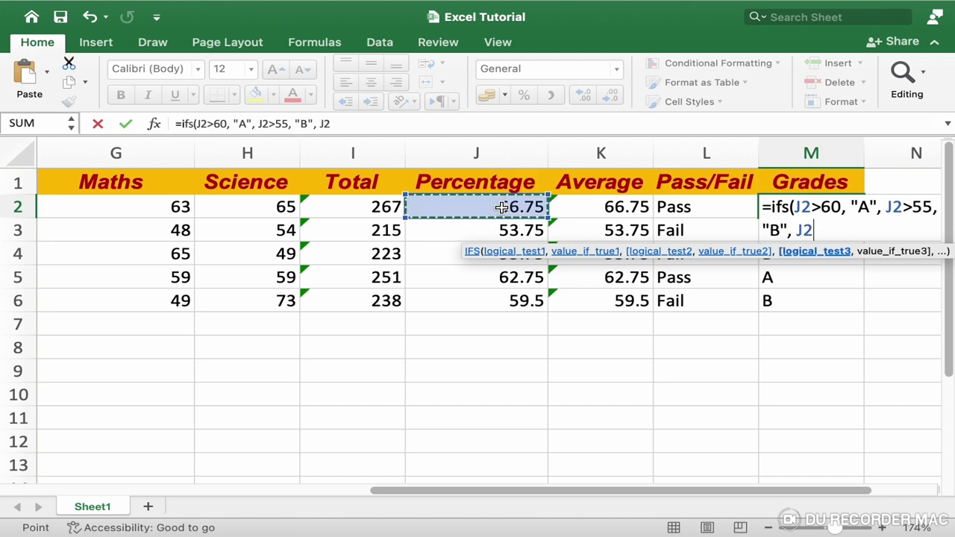
{"action": "type", "text": "<"}
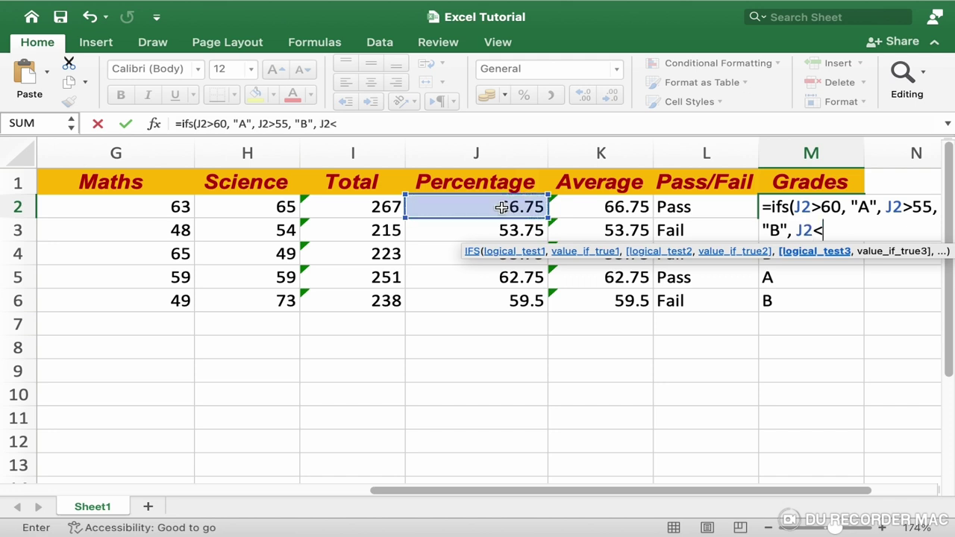
{"action": "type", "text": "55"}
{"action": "type", "text": ","}
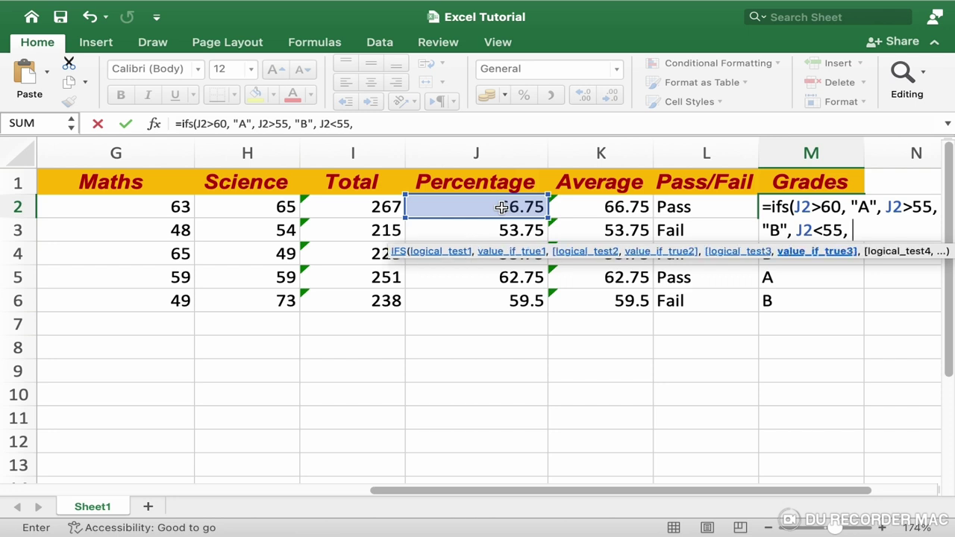
{"action": "type", "text": " \"C"}
{"action": "type", "text": "\""}
{"action": "type", "text": ")"}
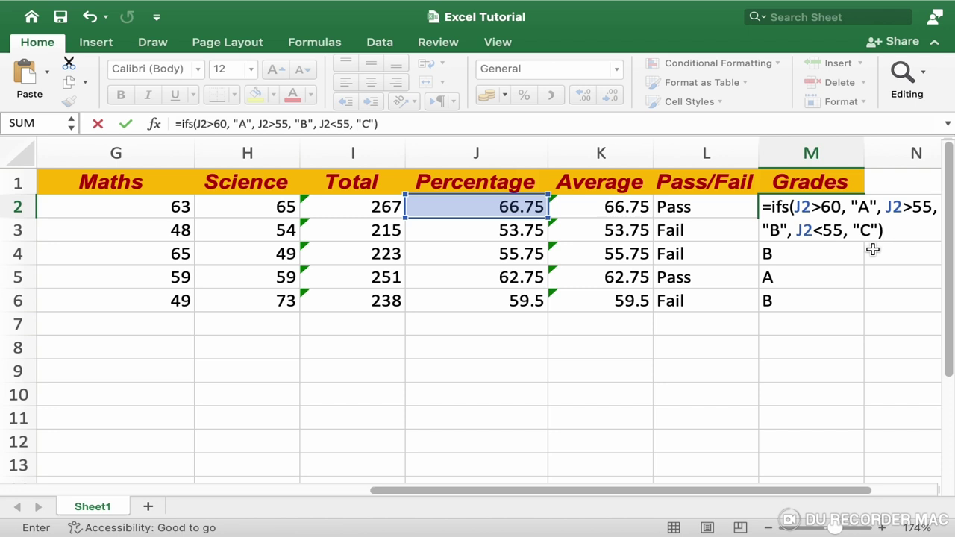
{"action": "key", "text": "Return"}
{"action": "left_click", "coordinate": [841, 197]}
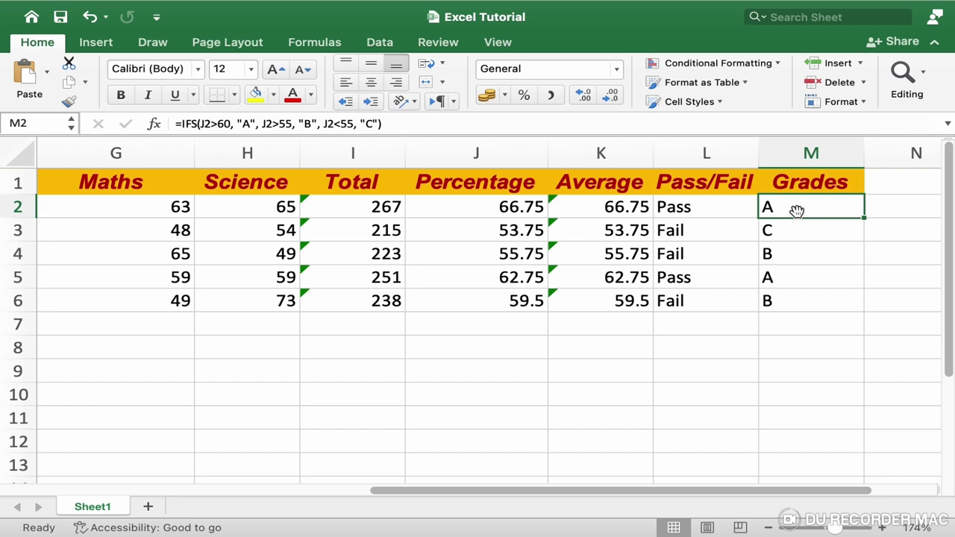
Copy the IFS formula from M2 down to M6, keeping grades C, B, A, B
{"action": "key", "text": "Down"}
{"action": "left_click", "coordinate": [799, 206]}
{"action": "left_click_drag", "start_coordinate": [862, 217], "coordinate": [861, 311]}
{"action": "left_click", "coordinate": [776, 237]}
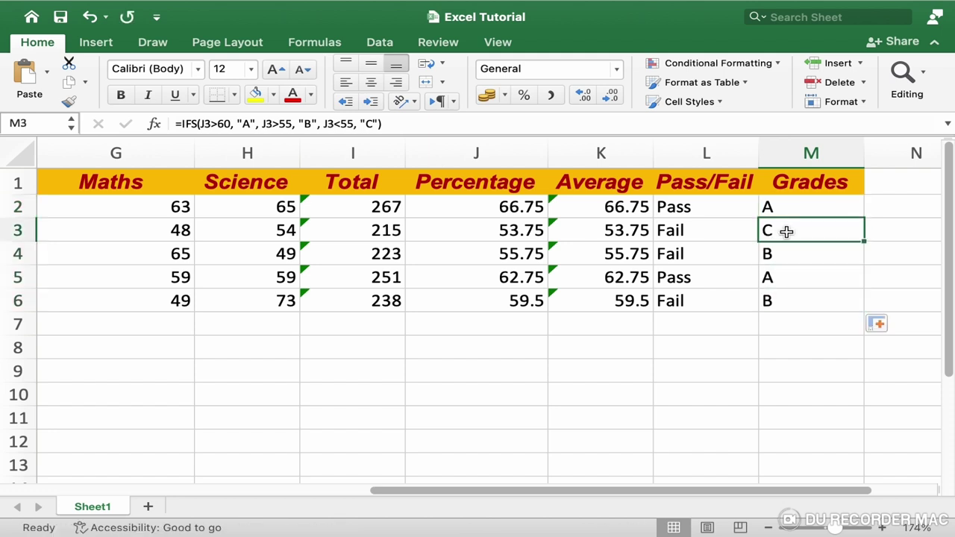
{"action": "left_click", "coordinate": [501, 320]}
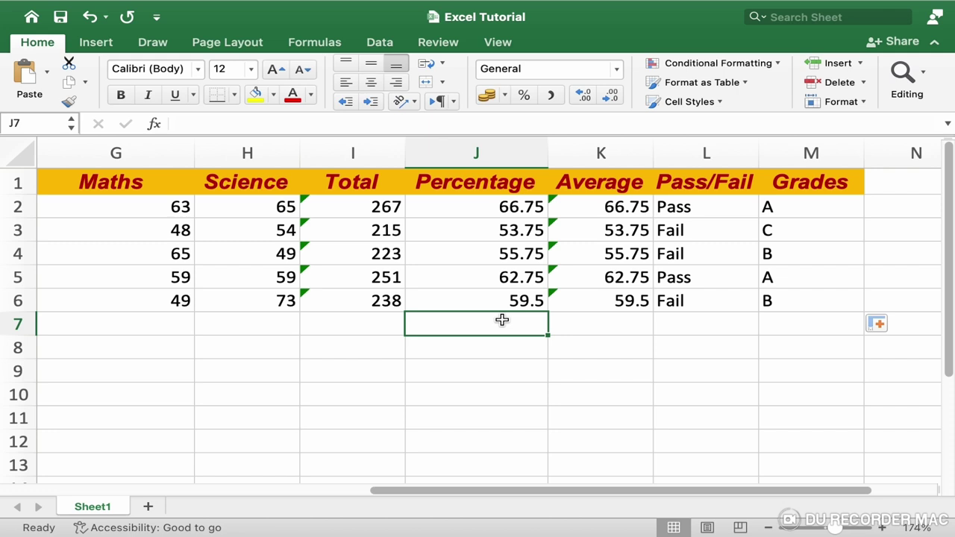
Add test percentage 60 in J7 and extend the IFS grade formula to M7
{"action": "type", "text": "60"}
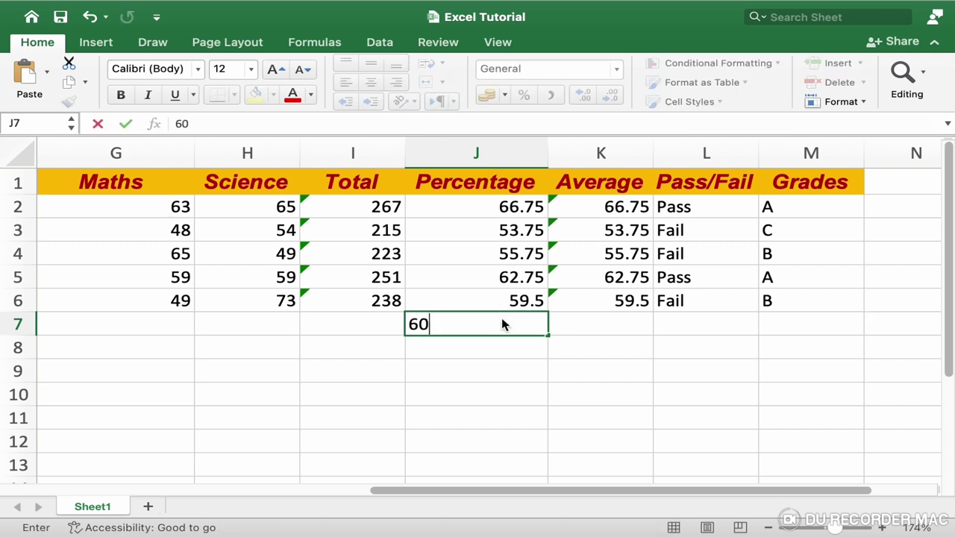
{"action": "key", "text": "Return"}
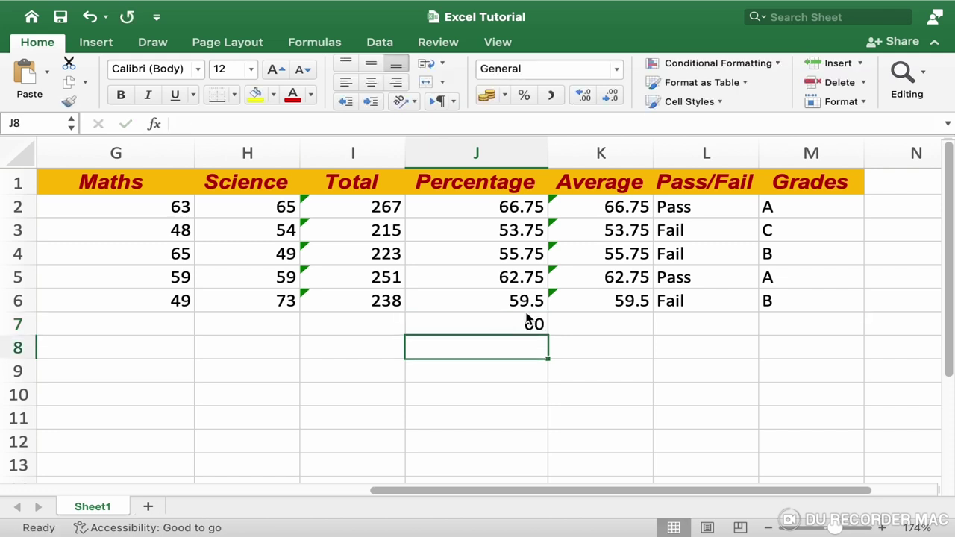
{"action": "left_click", "coordinate": [768, 300]}
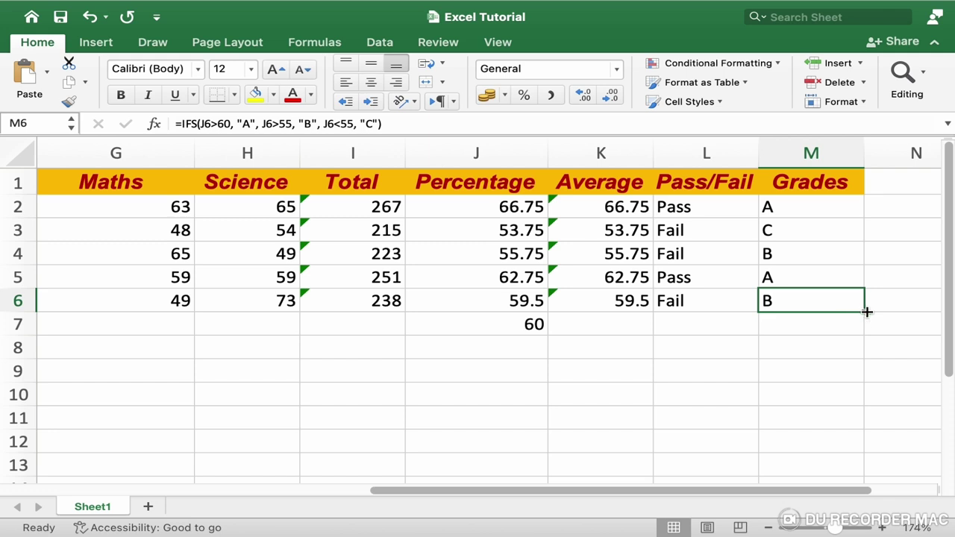
{"action": "left_click_drag", "start_coordinate": [865, 312], "coordinate": [863, 331]}
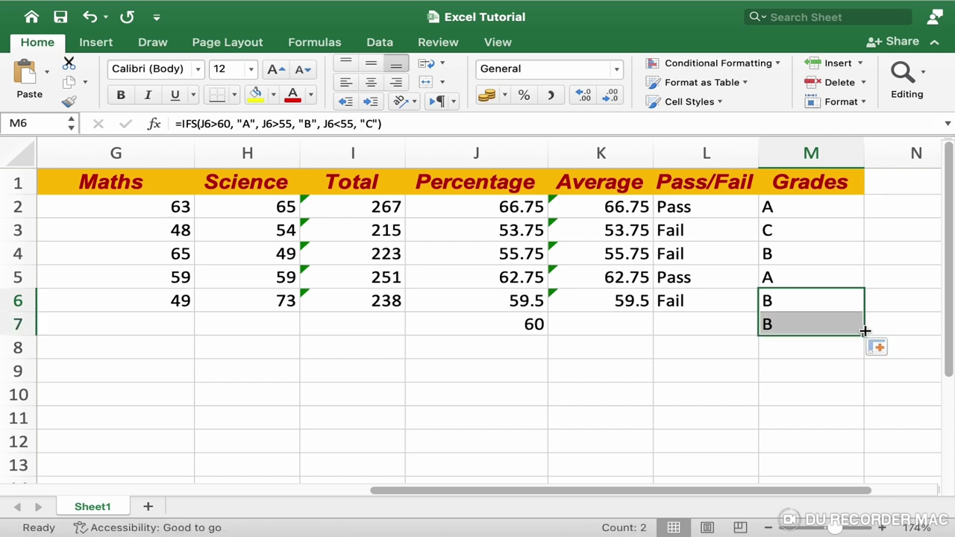
Add test percentage 61 in J8 and confirm M8 grades it A
{"action": "left_click", "coordinate": [547, 346]}
{"action": "type", "text": "61"}
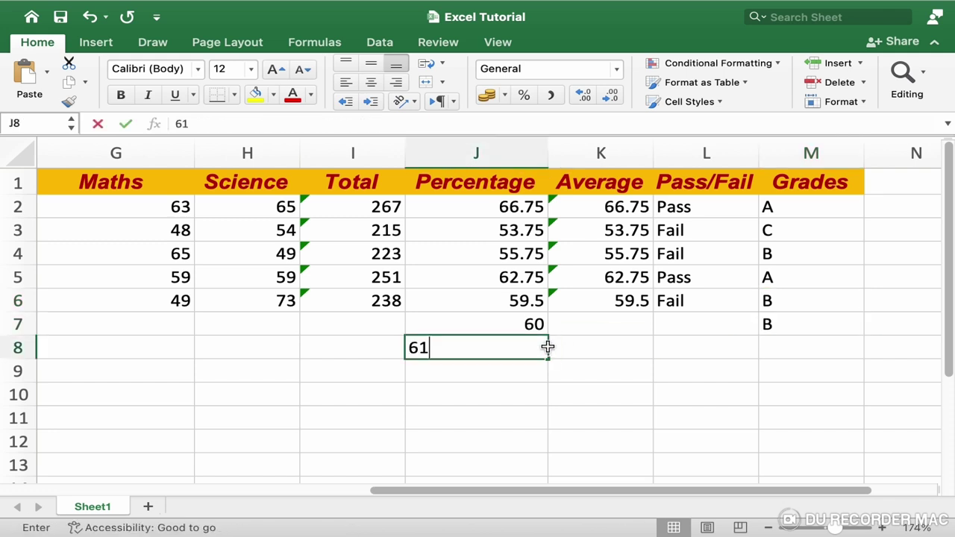
{"action": "left_click", "coordinate": [550, 348]}
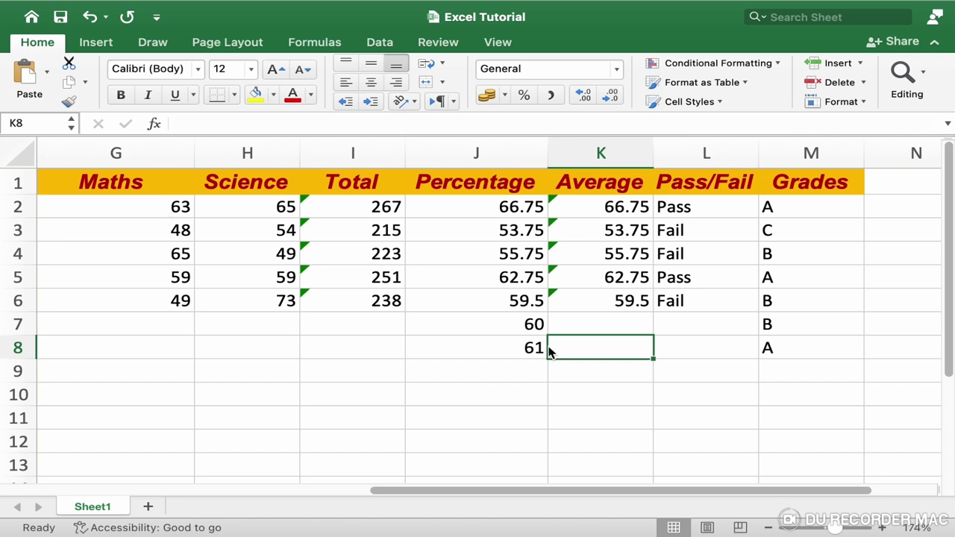
{"action": "left_click", "coordinate": [768, 348]}
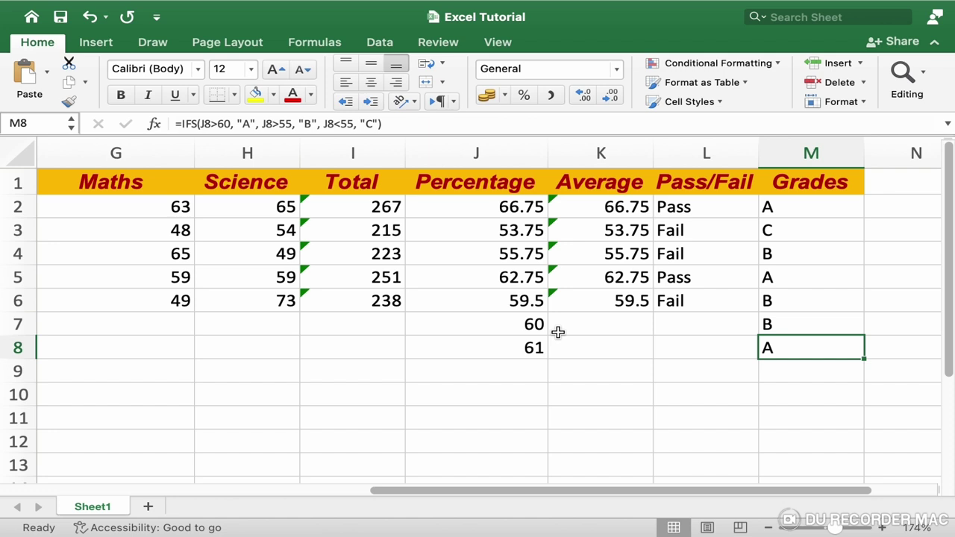
{"action": "double_click", "coordinate": [802, 210]}
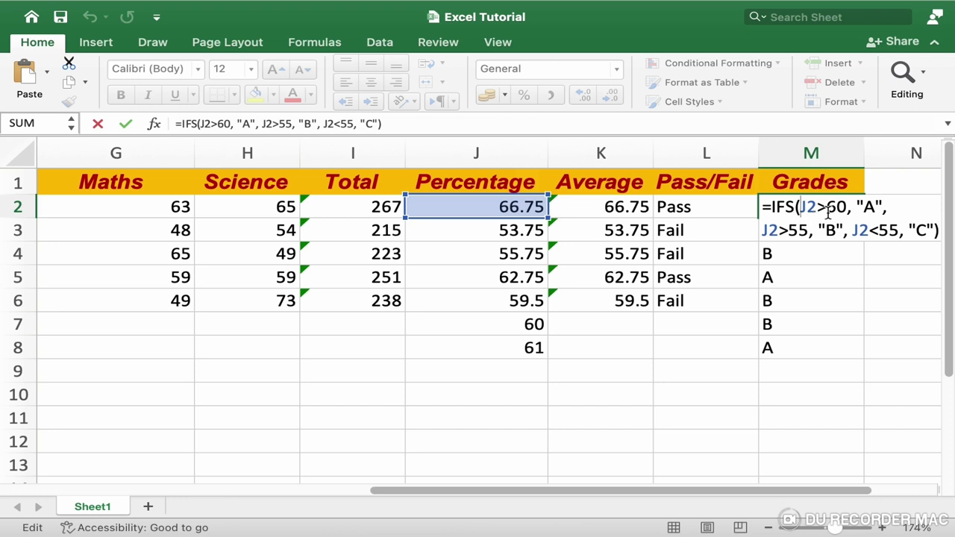
Change M2's conditions to J2>=60 for A and J2>=55 for B
{"action": "left_click", "coordinate": [827, 209]}
{"action": "type", "text": "="}
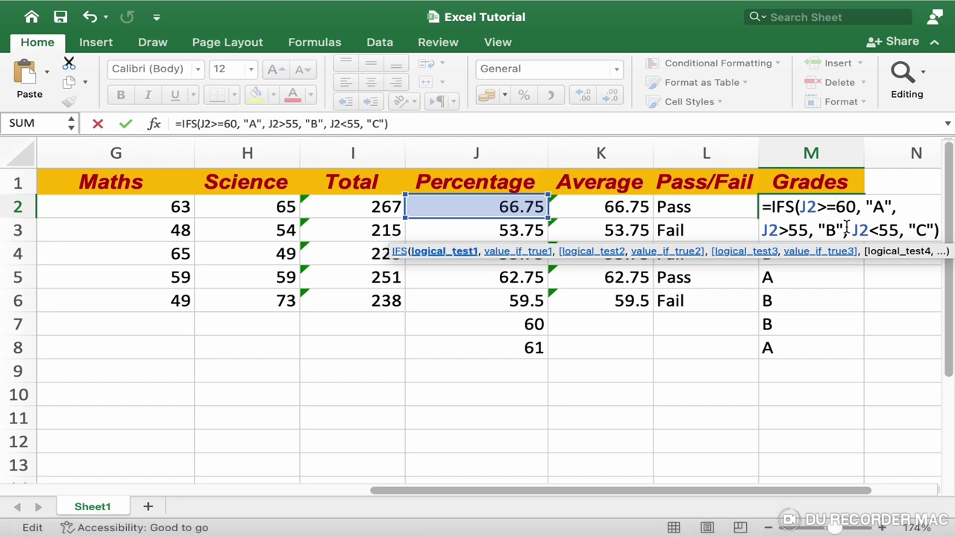
{"action": "left_click", "coordinate": [790, 231]}
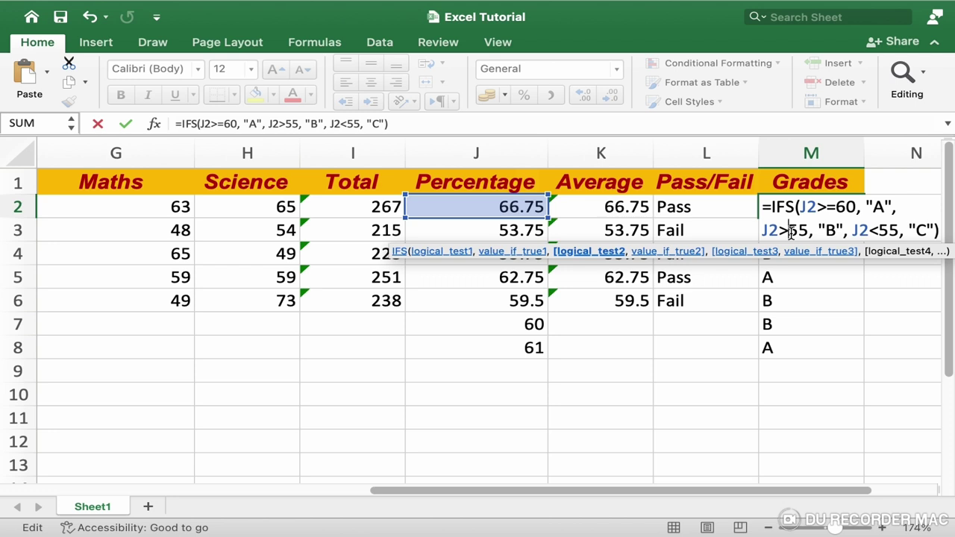
{"action": "type", "text": "="}
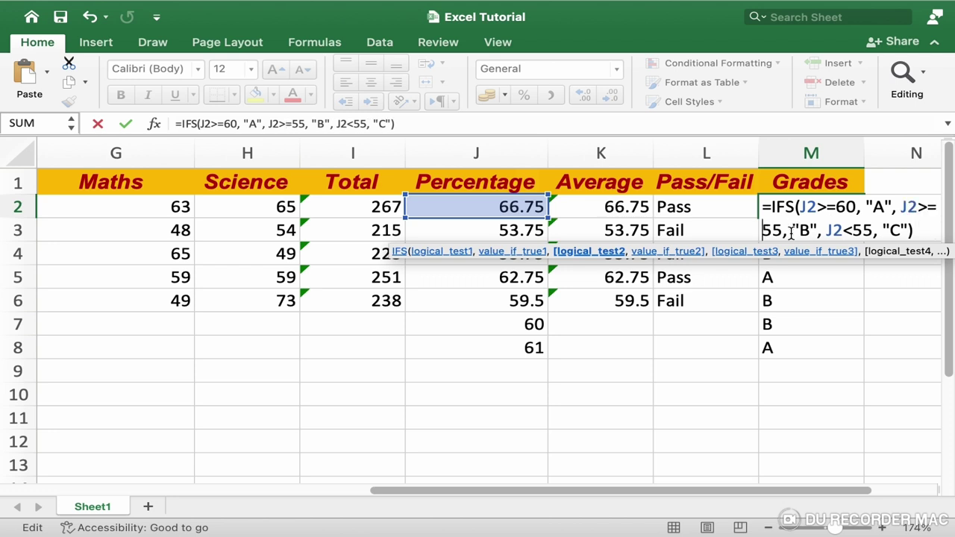
{"action": "key", "text": "Return"}
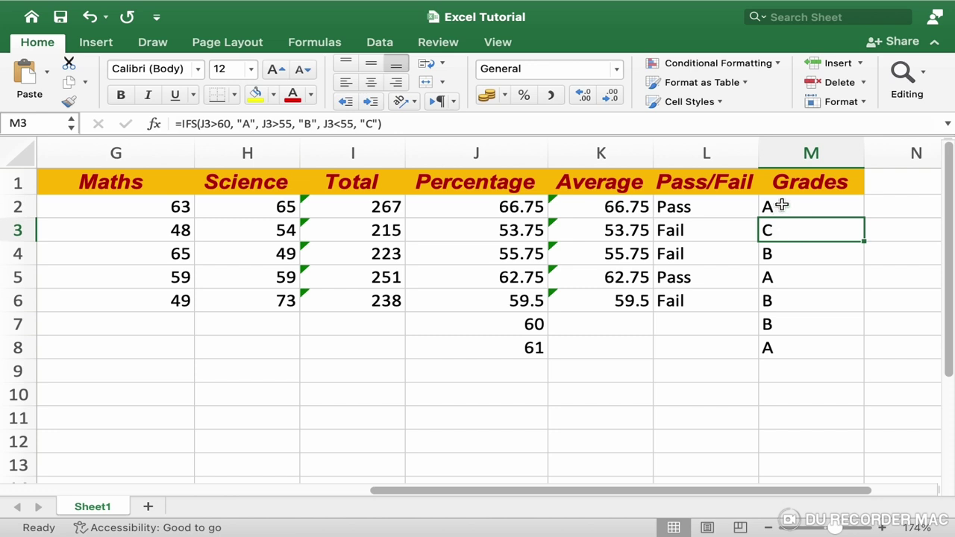
{"action": "left_click", "coordinate": [781, 206]}
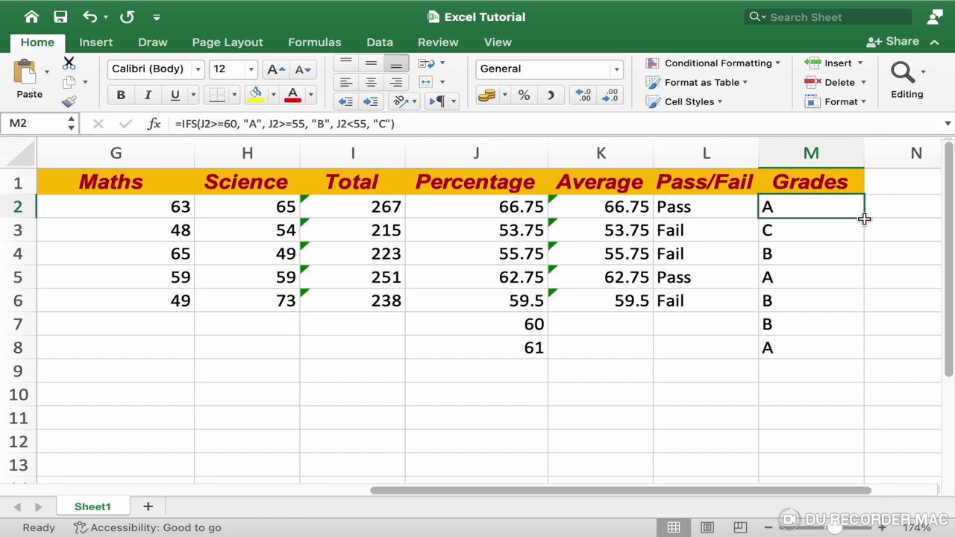
Fill the corrected >= IFS formula from M2 down to M8 and confirm the 60 test value grades A
{"action": "left_click_drag", "start_coordinate": [864, 218], "coordinate": [850, 352]}
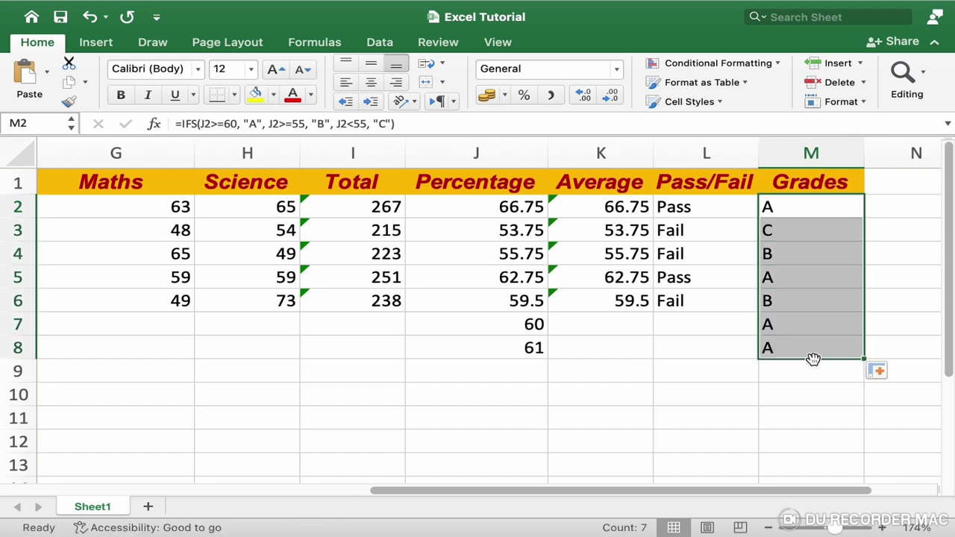
{"action": "left_click", "coordinate": [534, 325]}
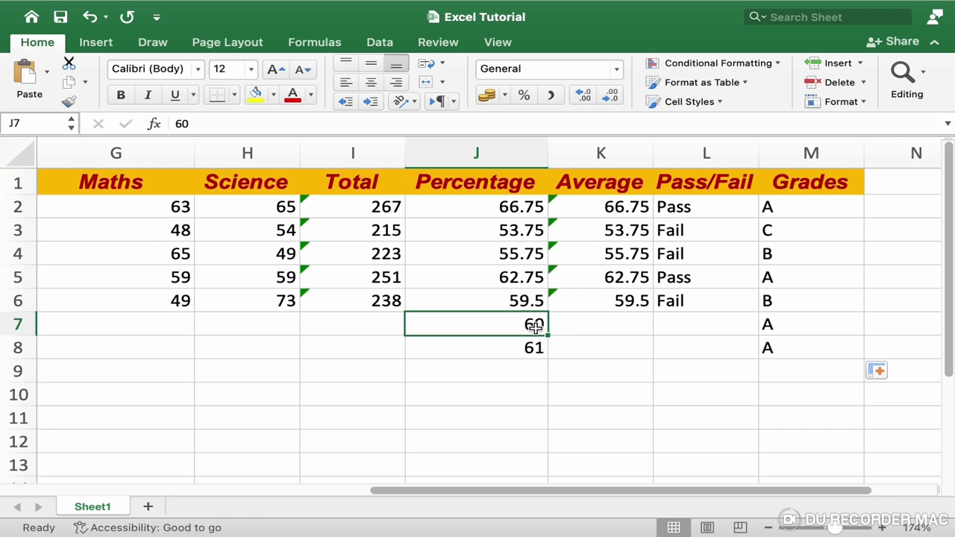